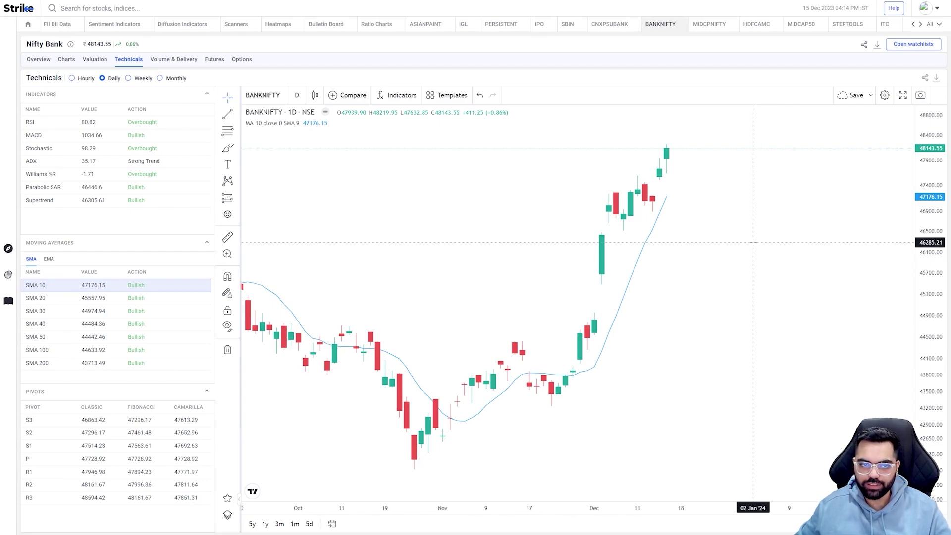
- Review the Source options in the settings of the 10-period moving average without changing them
click(321, 123)
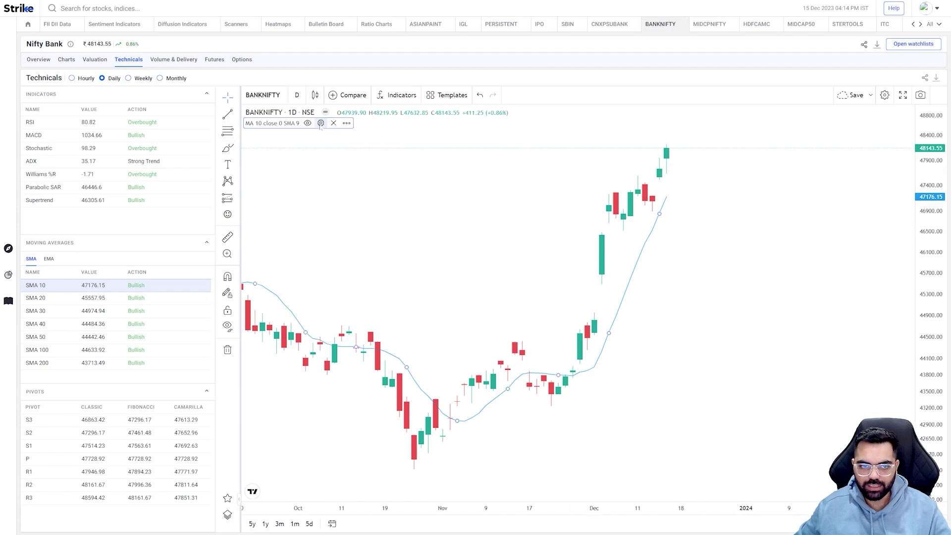
click(603, 320)
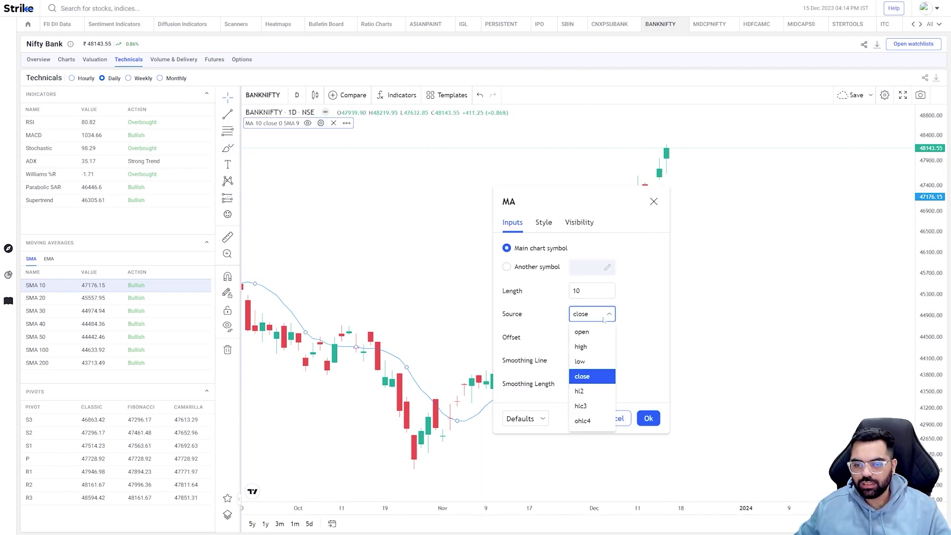
click(654, 202)
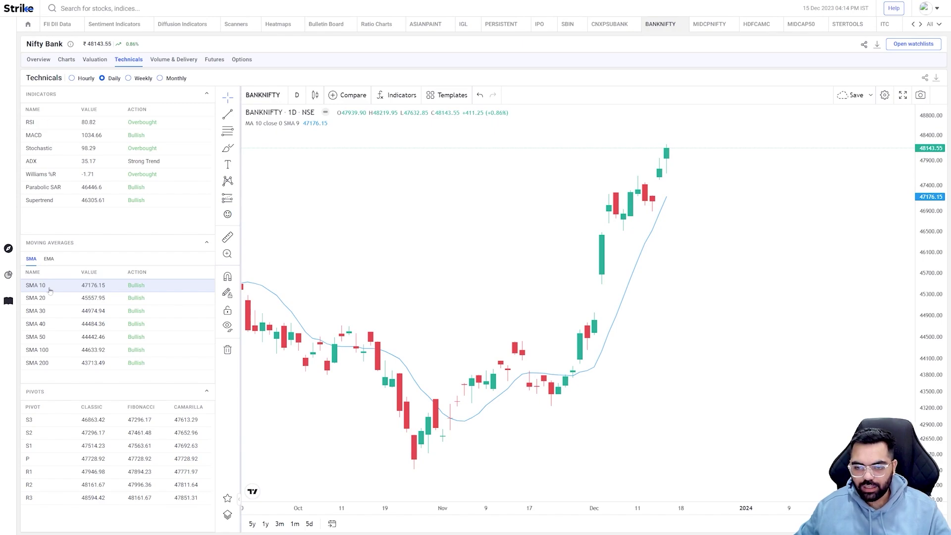
- View the BANKNIFTY chart at the 1-hour and weekly intervals, and return it to the daily interval
click(297, 94)
click(257, 131)
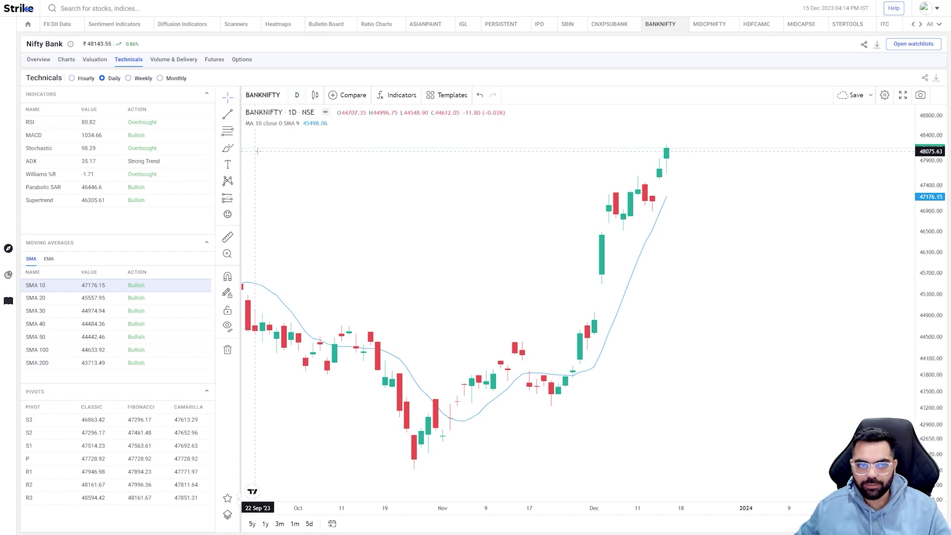
click(297, 95)
click(323, 219)
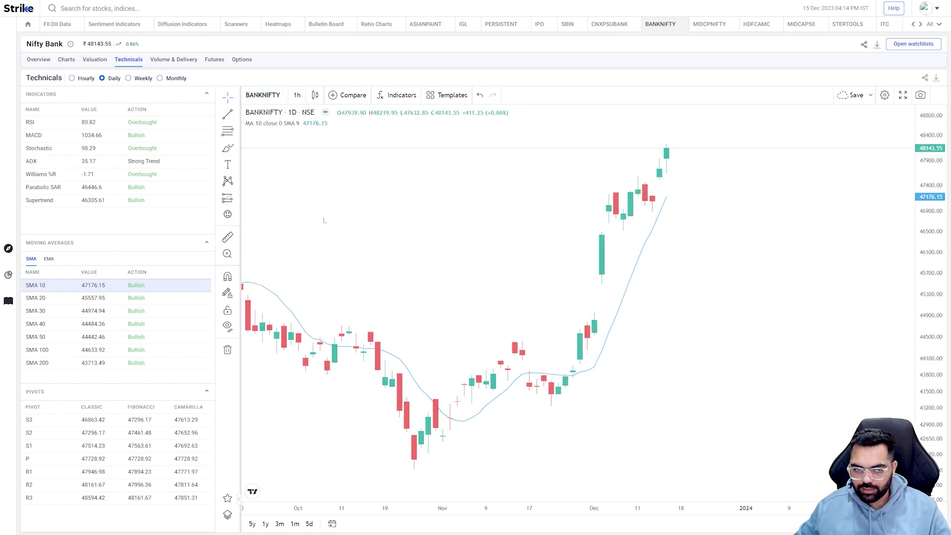
click(296, 94)
click(308, 268)
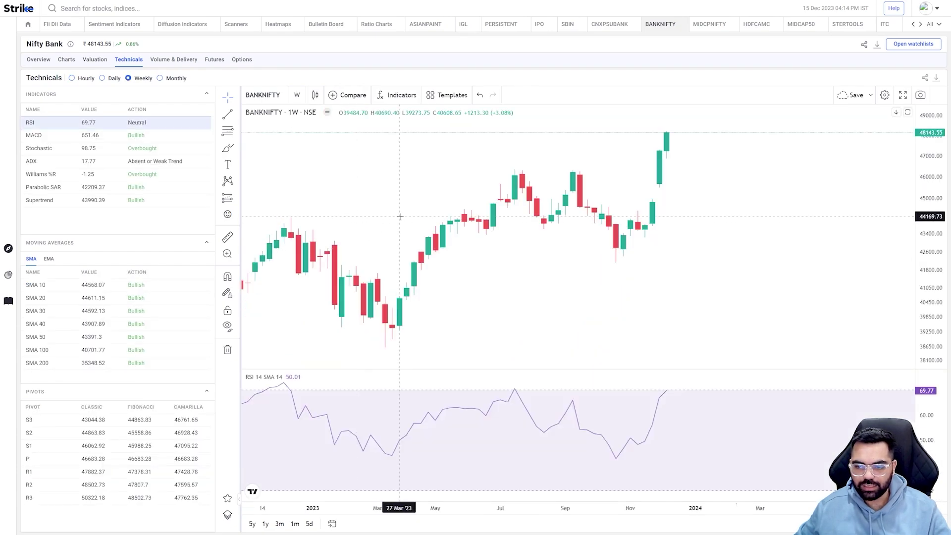
click(297, 95)
click(312, 253)
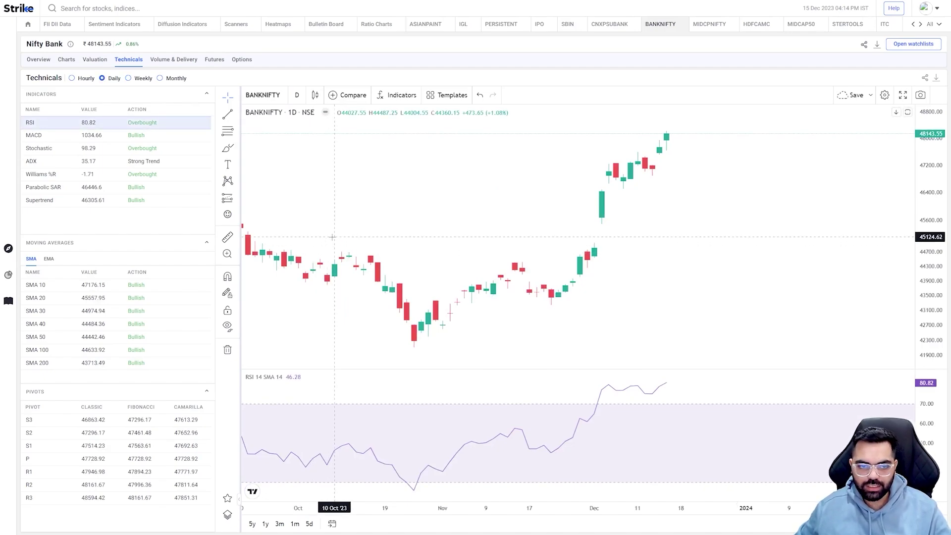
- Show the EMA 10 on the daily chart for comparison, and switch back to the SMA moving averages
click(49, 259)
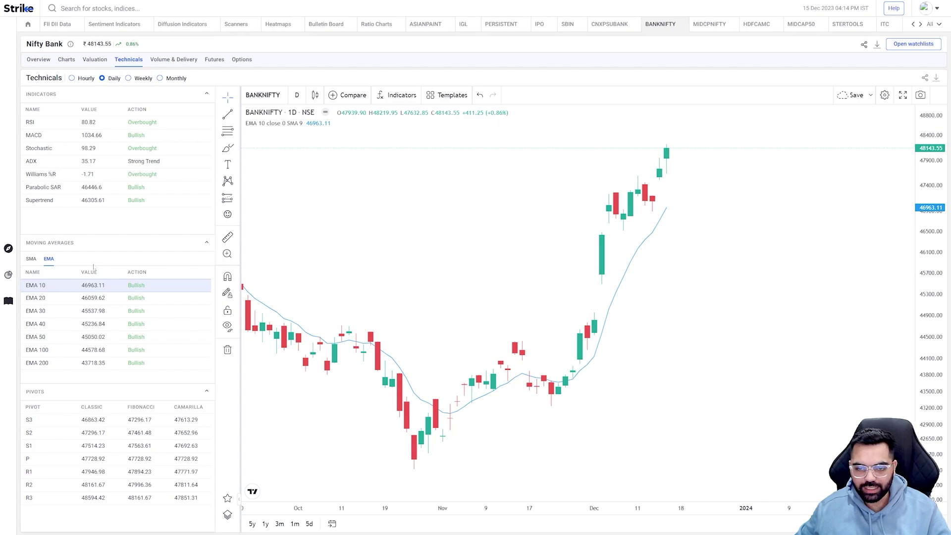
click(31, 258)
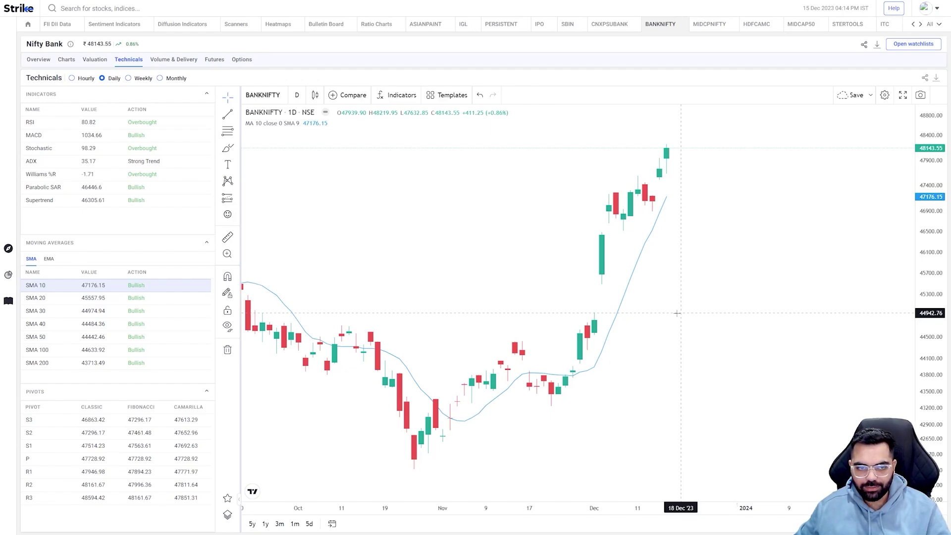
- Circle with the brush the September and October crossings below the 10-period average and trace the decline after each
scroll(577, 307, down, 3)
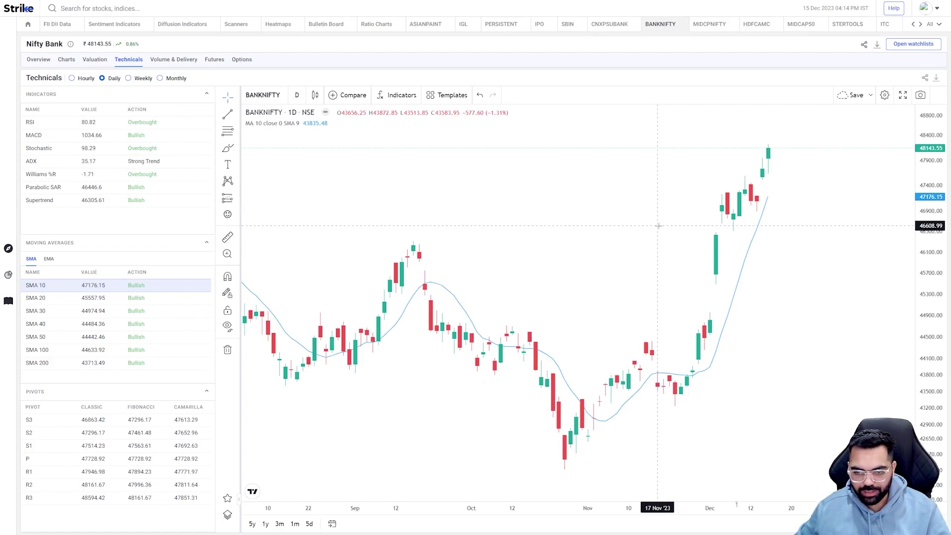
scroll(656, 230, up, 1)
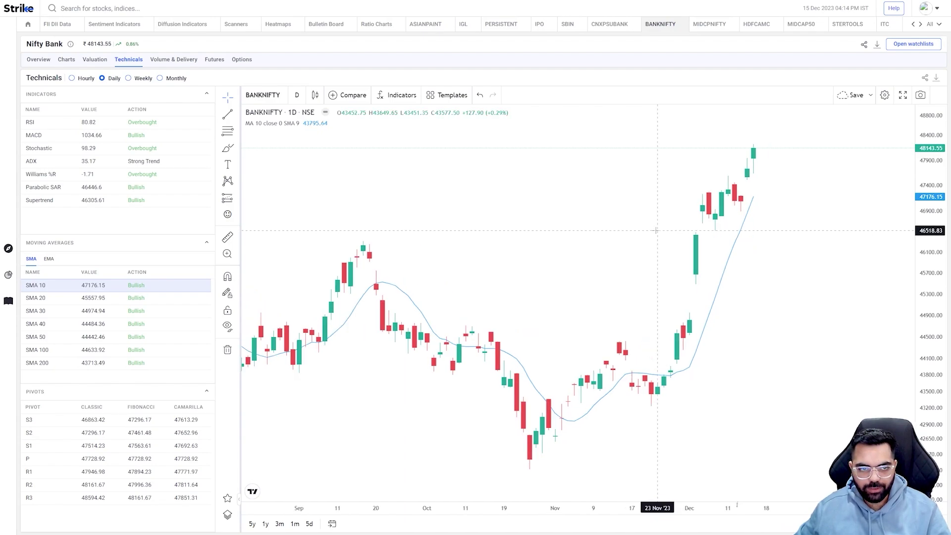
click(228, 149)
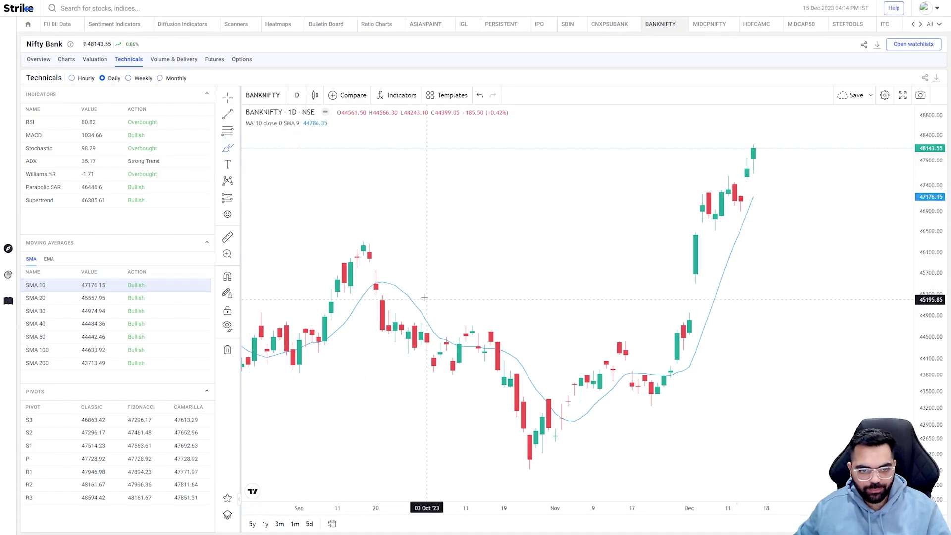
mouse_move(377, 278)
mouse_down()
mouse_move(372, 291)
mouse_move(385, 286)
mouse_up()
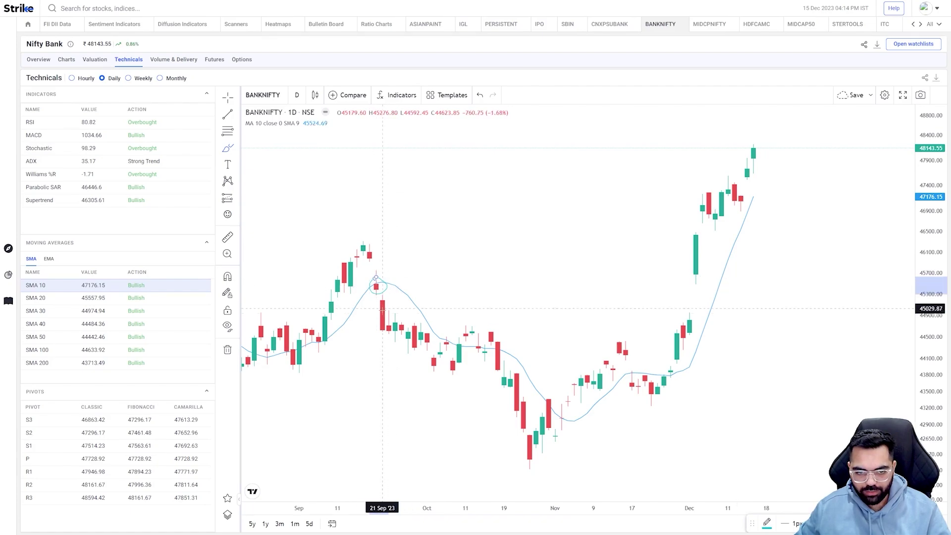
drag(363, 329, 447, 382)
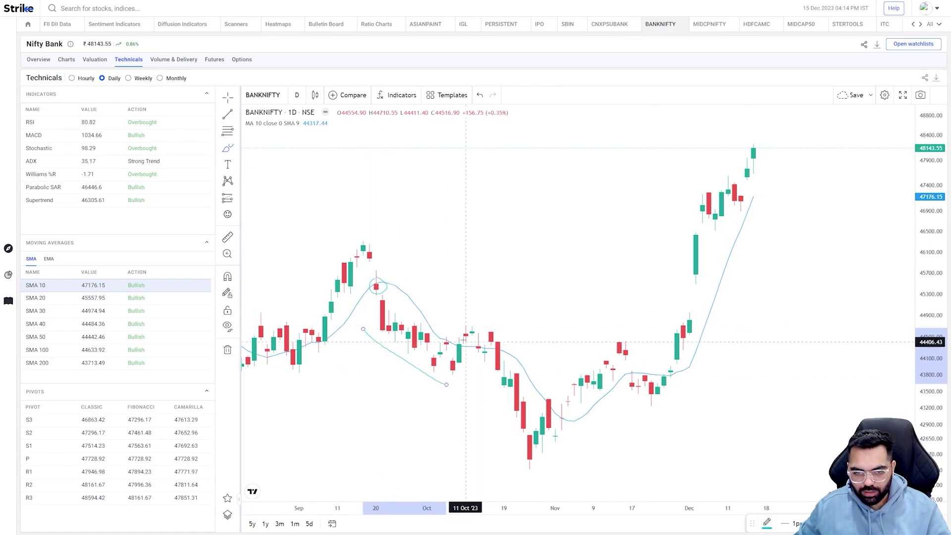
mouse_move(490, 333)
mouse_down()
mouse_move(506, 350)
mouse_move(498, 337)
mouse_up()
drag(492, 371, 523, 460)
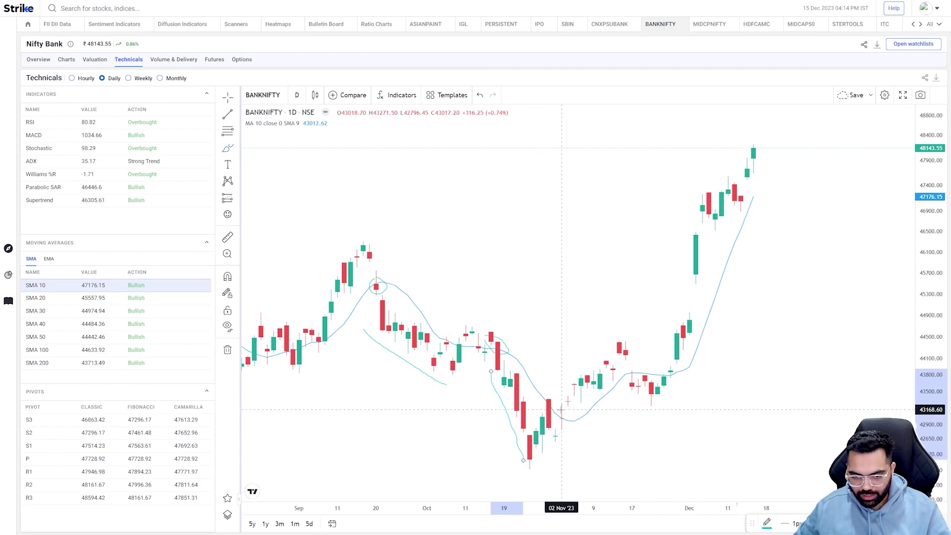
- Brush-mark the November crossings above the 10-period average and the rallies that follow, and remove all drawings from the chart
click(562, 421)
mouse_move(562, 422)
mouse_down()
mouse_move(607, 335)
mouse_move(645, 378)
mouse_move(667, 380)
mouse_move(672, 366)
mouse_up()
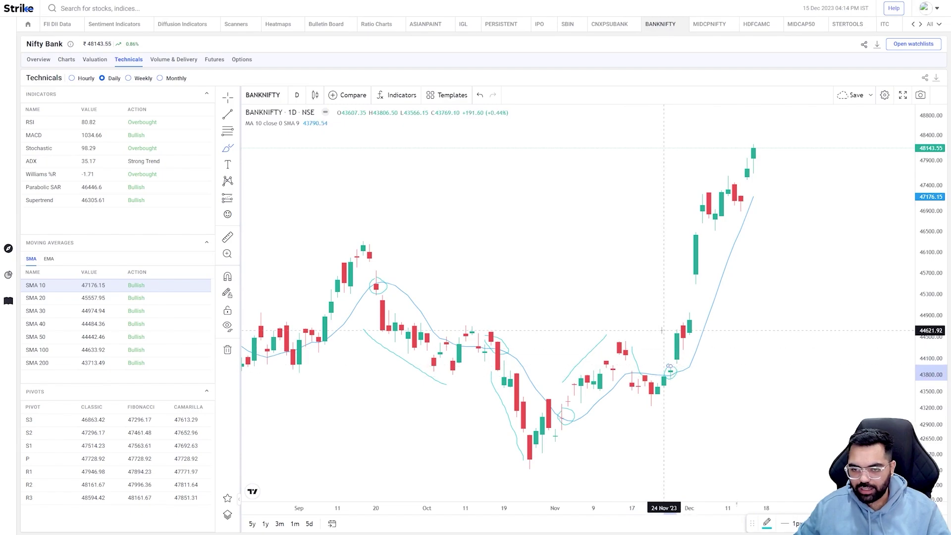
drag(664, 314, 721, 156)
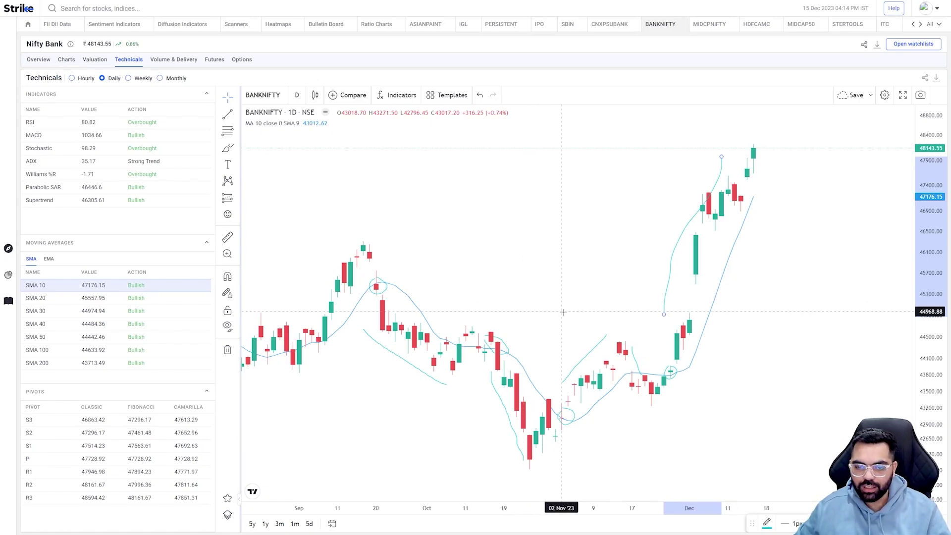
key(Delete)
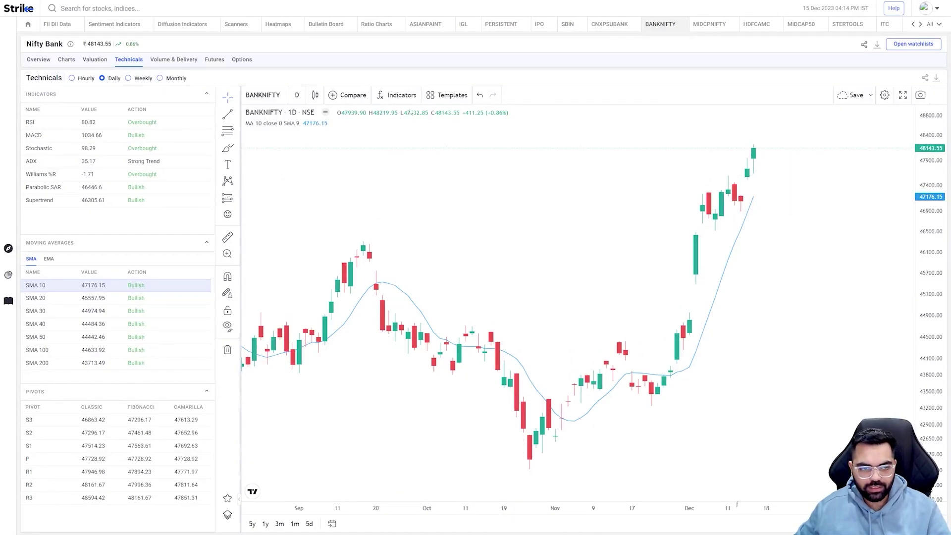
- Add a second Moving Average indicator to the chart and set its length to 20
click(403, 95)
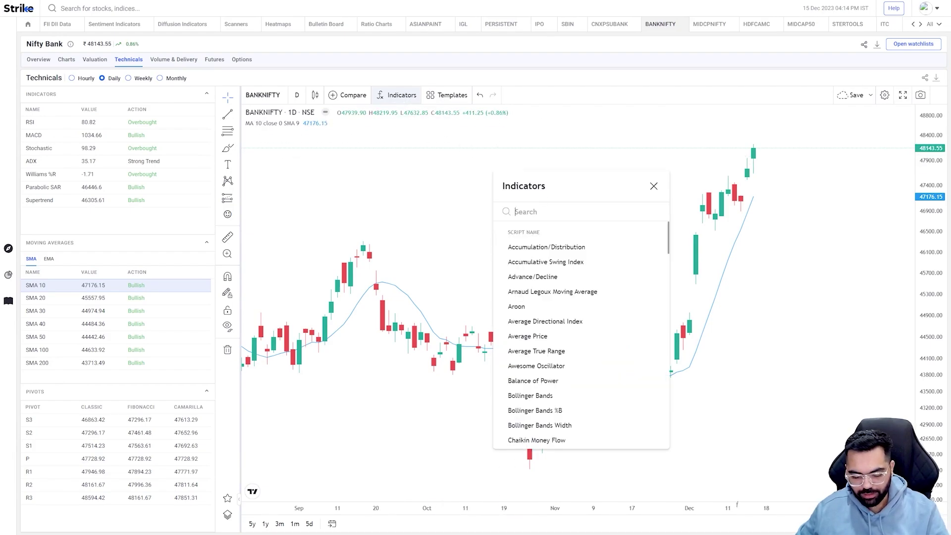
text(movi)
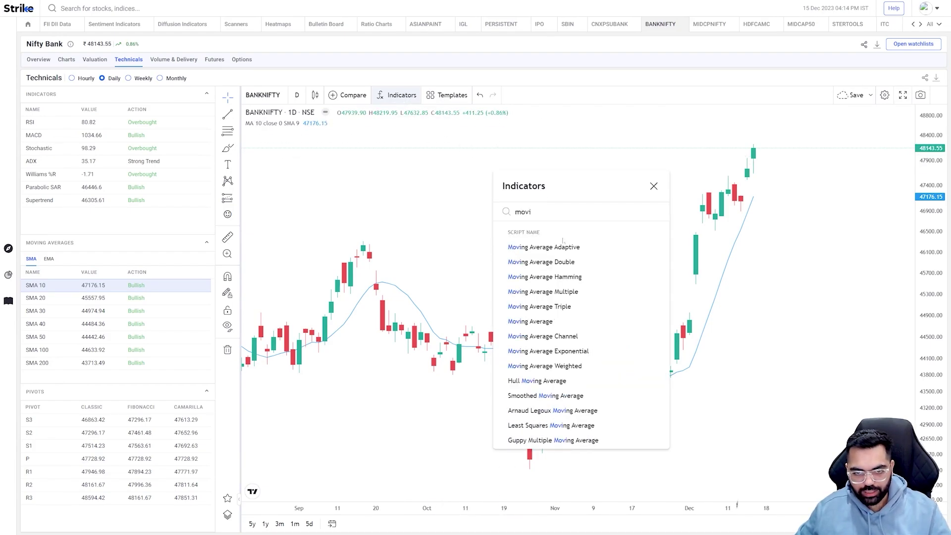
click(533, 321)
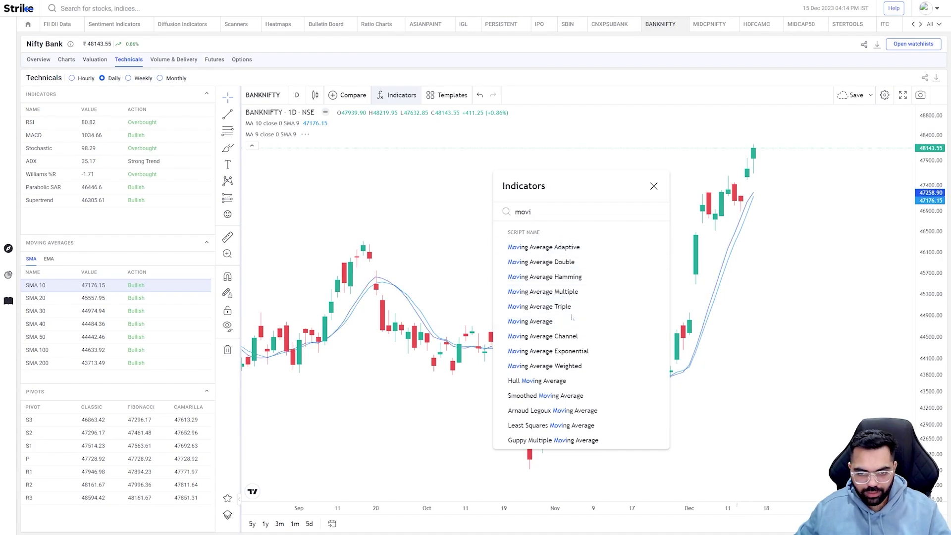
click(654, 185)
mouse_move(279, 136)
click(317, 134)
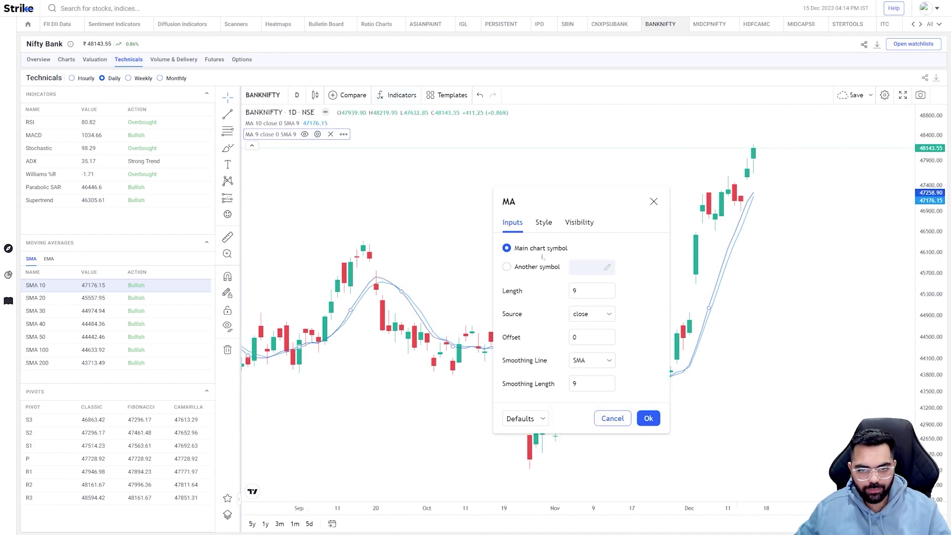
double_click(584, 291)
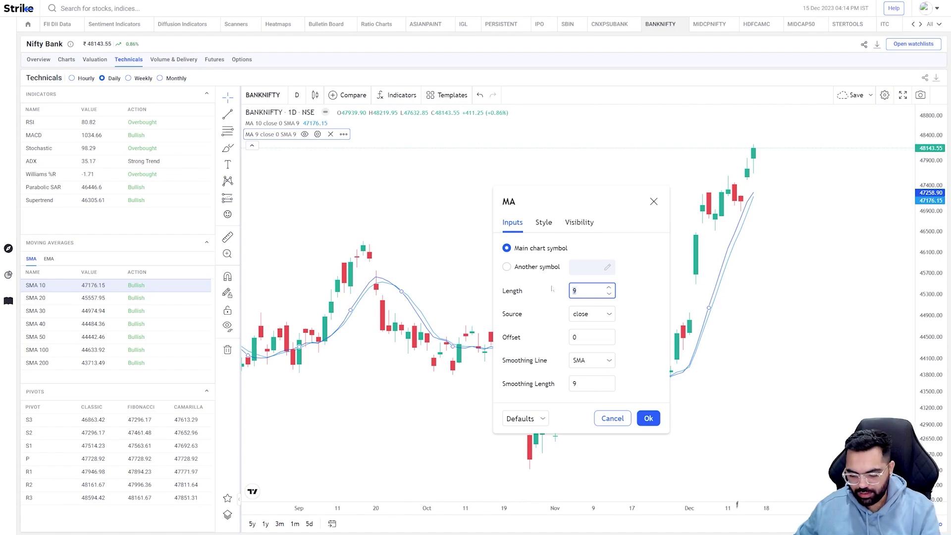
key(Return)
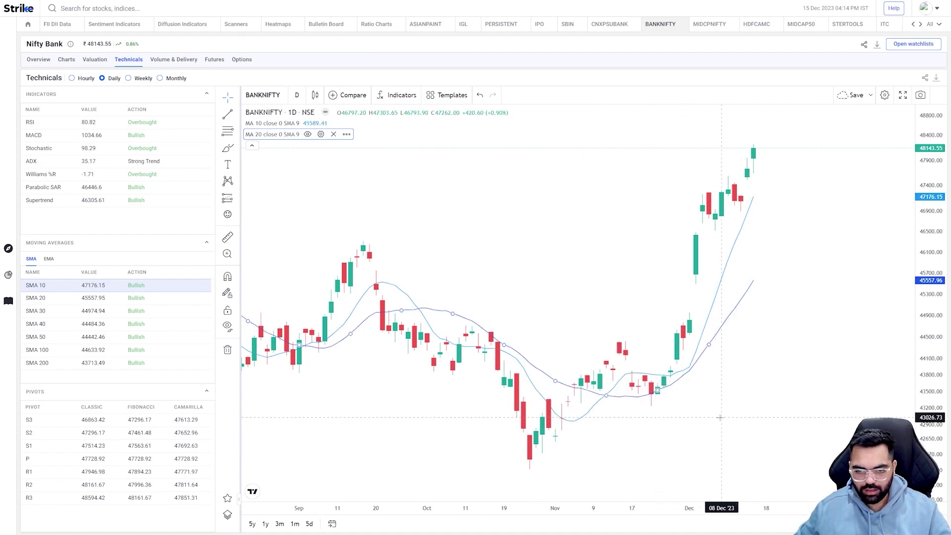
- Brush-mark the crossovers of the 10- and 20-period averages with the trend after each, and remove all drawings
scroll(720, 418, up, 1)
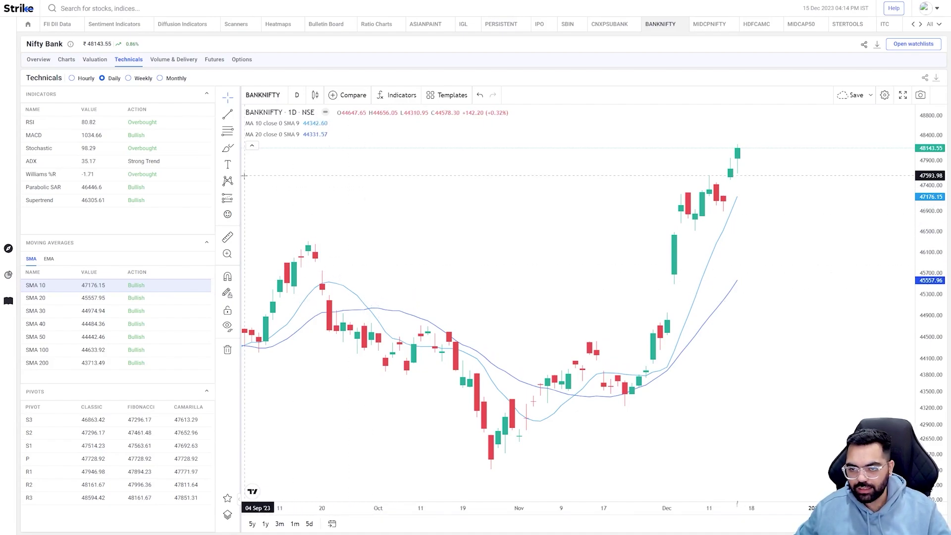
click(228, 149)
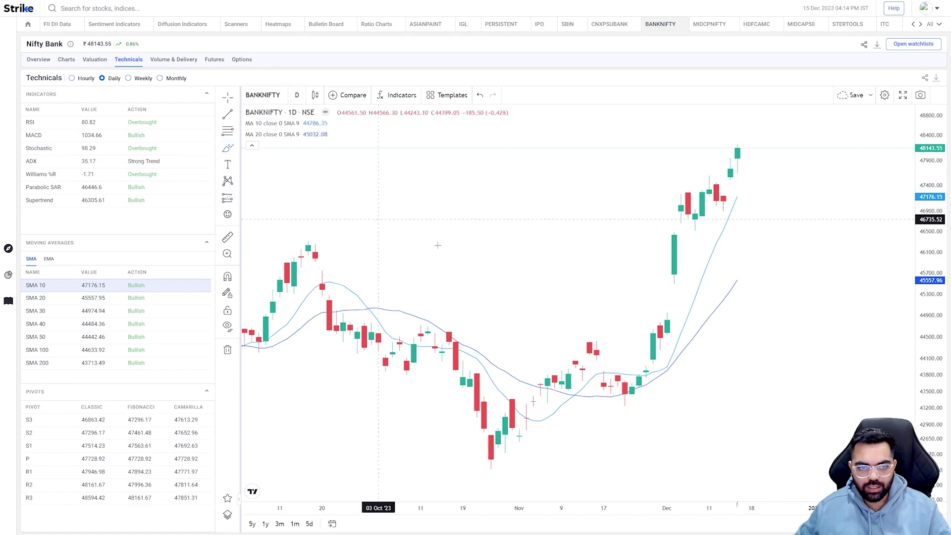
mouse_move(568, 388)
mouse_down()
mouse_move(577, 401)
mouse_move(568, 386)
mouse_up()
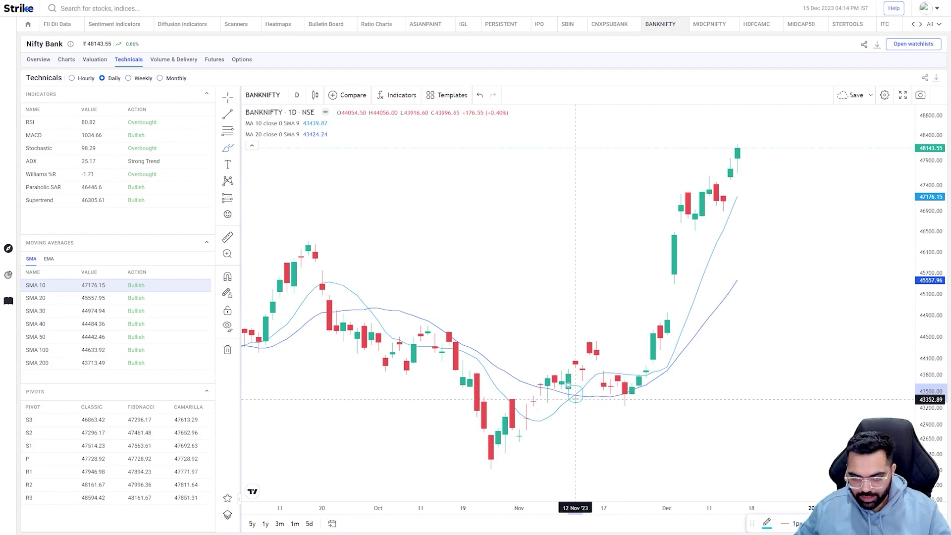
drag(561, 362, 723, 146)
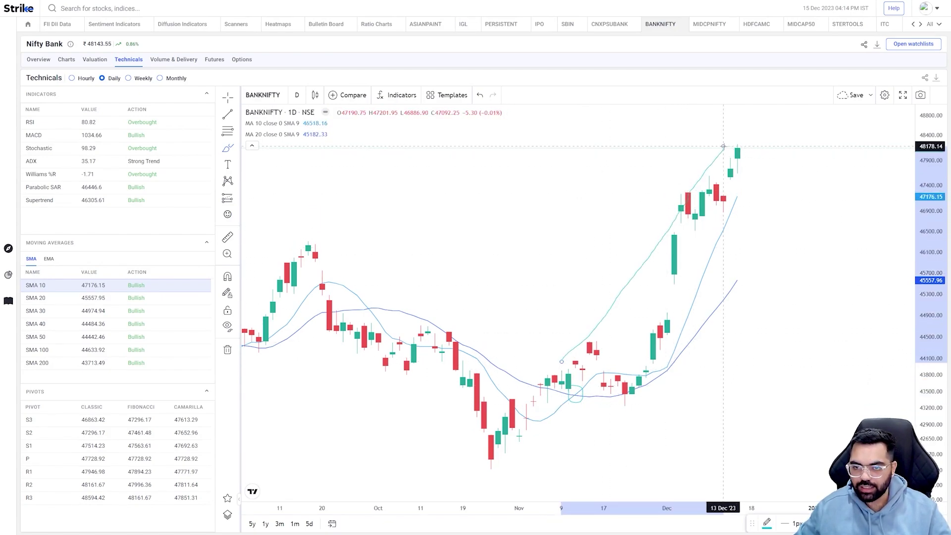
scroll(466, 300, down, 1)
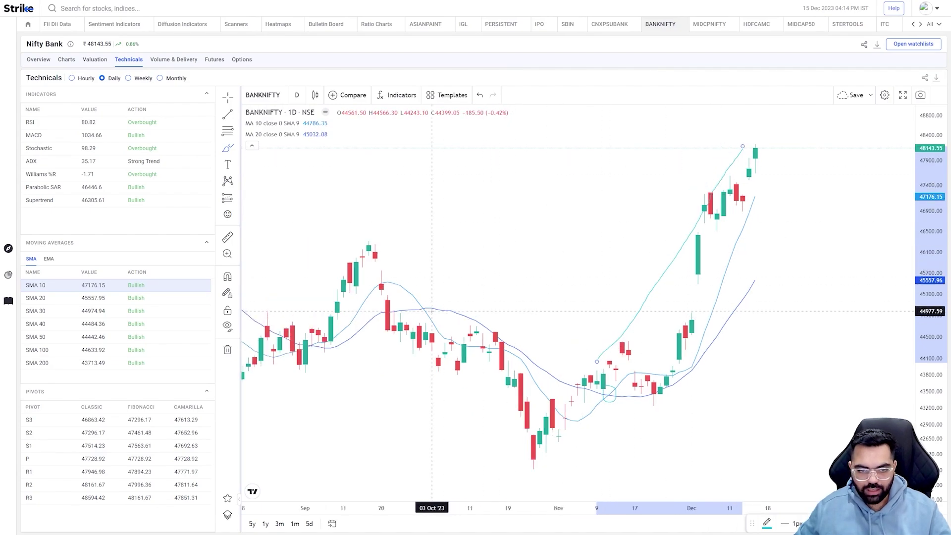
mouse_move(419, 300)
mouse_down()
mouse_move(424, 317)
mouse_move(430, 305)
mouse_move(571, 373)
mouse_up()
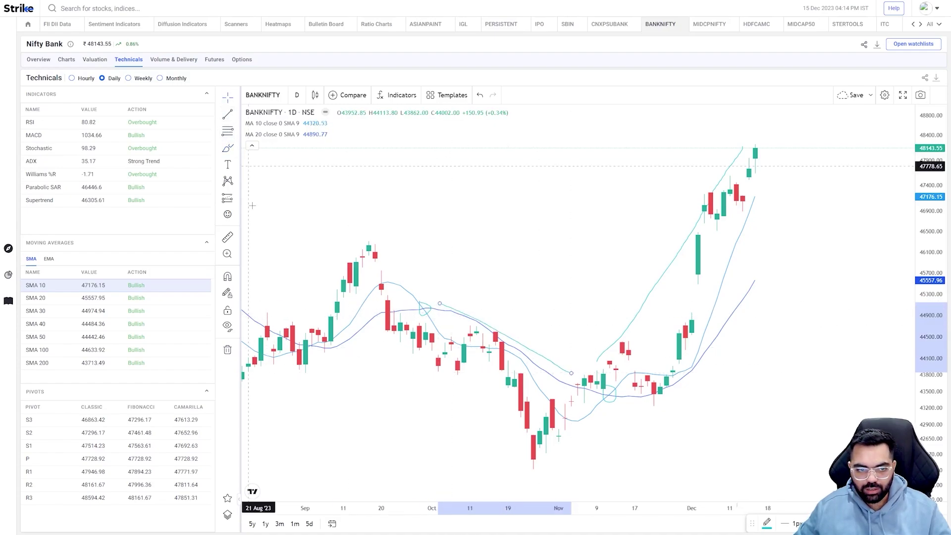
click(228, 350)
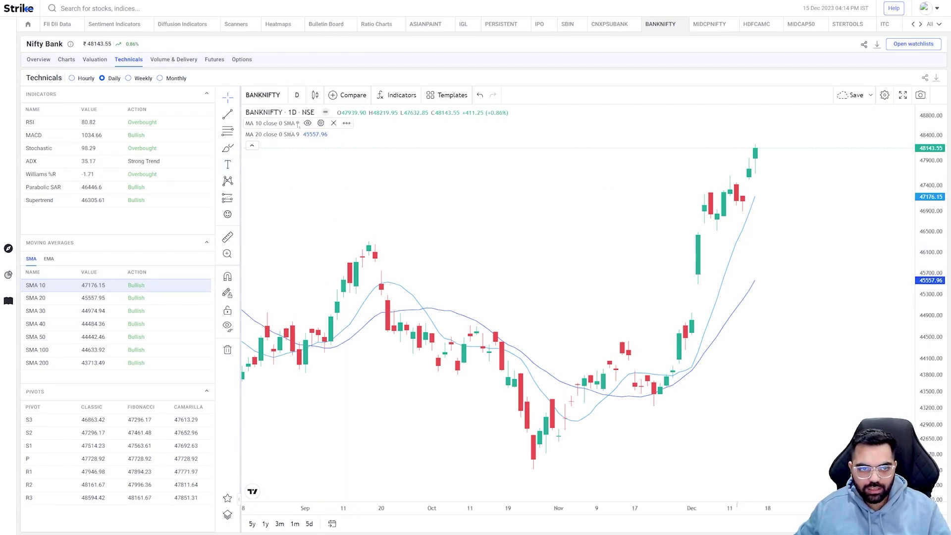
- Set the length of the 10-period moving average to 50 and that of the 20-period one to 200
click(320, 123)
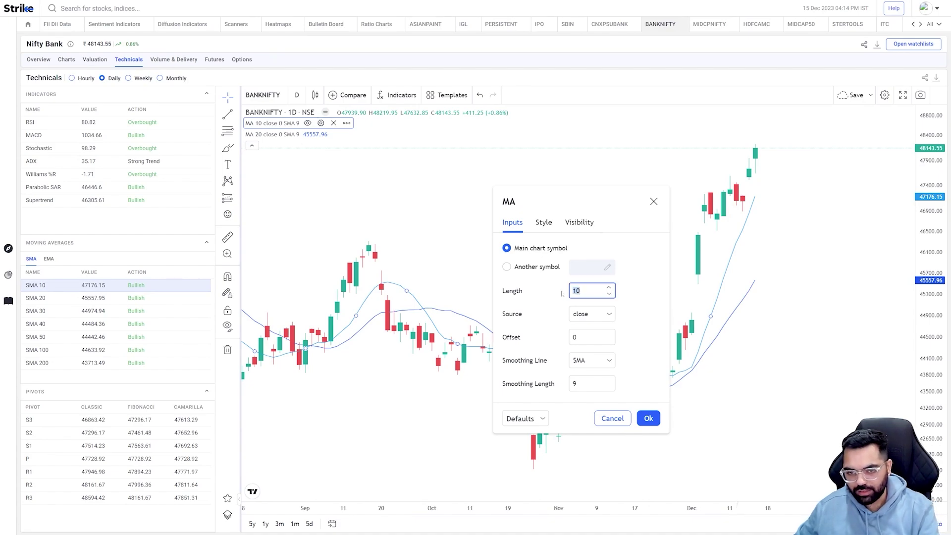
click(648, 419)
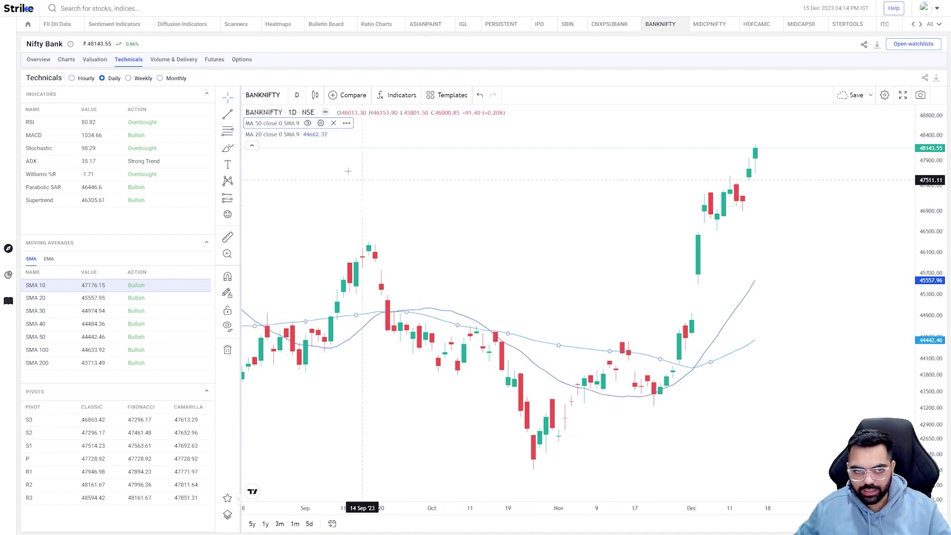
click(320, 134)
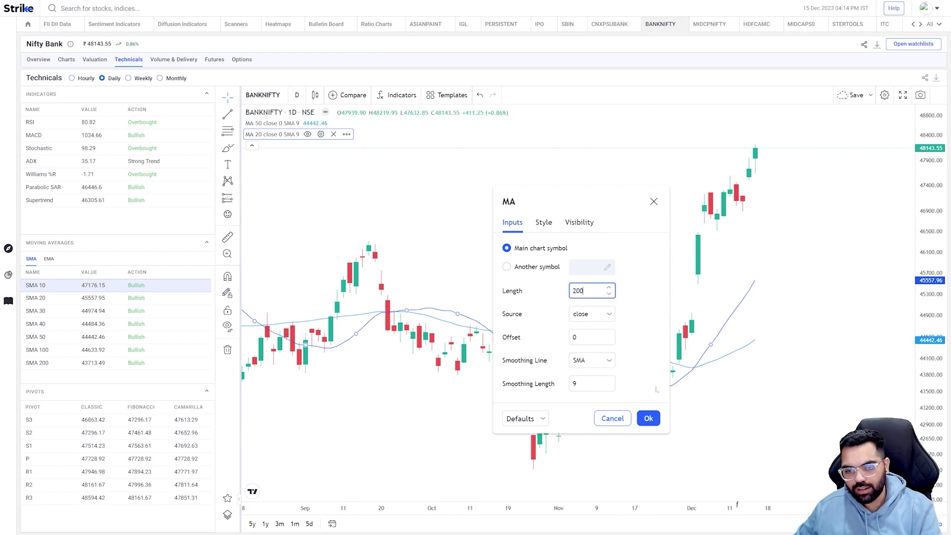
click(649, 418)
scroll(661, 322, down, 5)
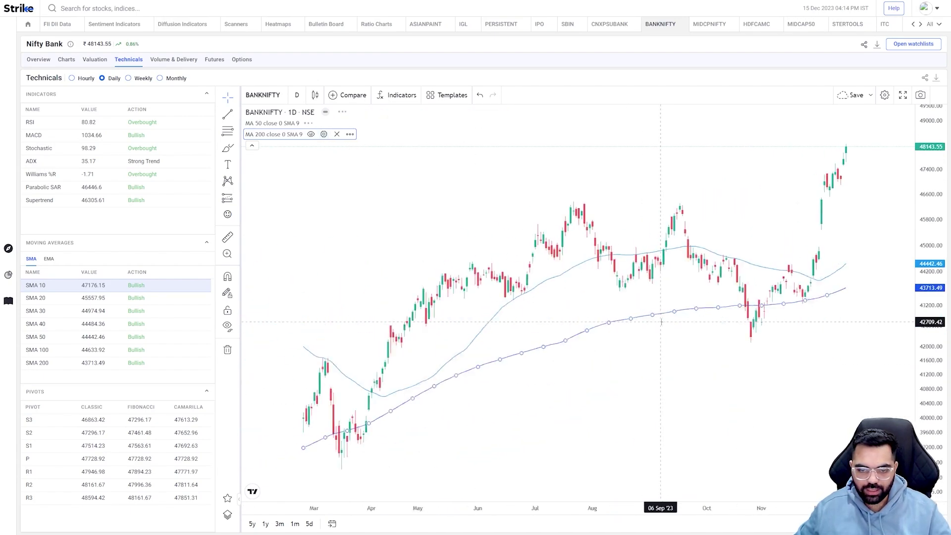
- Brush-circle the 50- and 200-period moving average crossovers around September 2022 and April 2022 on the daily chart
scroll(461, 372, down, 5)
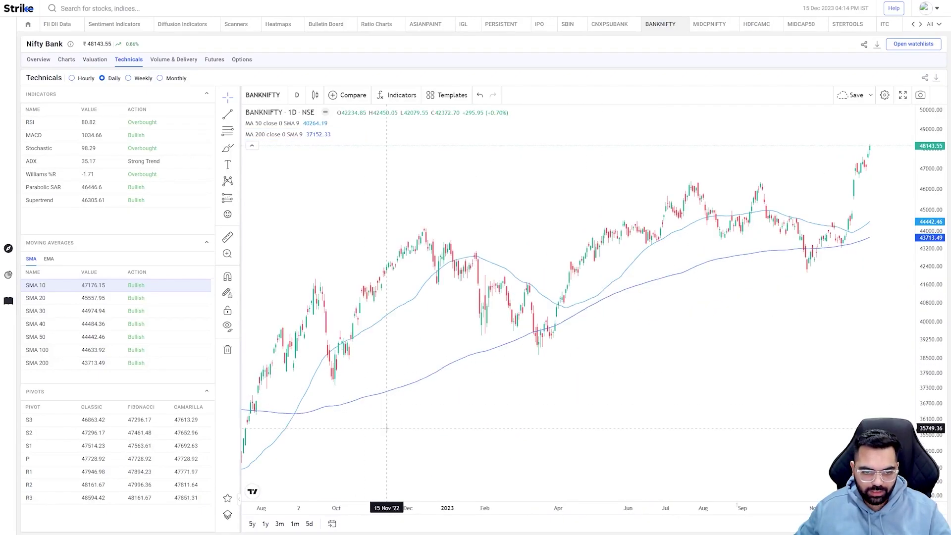
scroll(754, 341, down, 4)
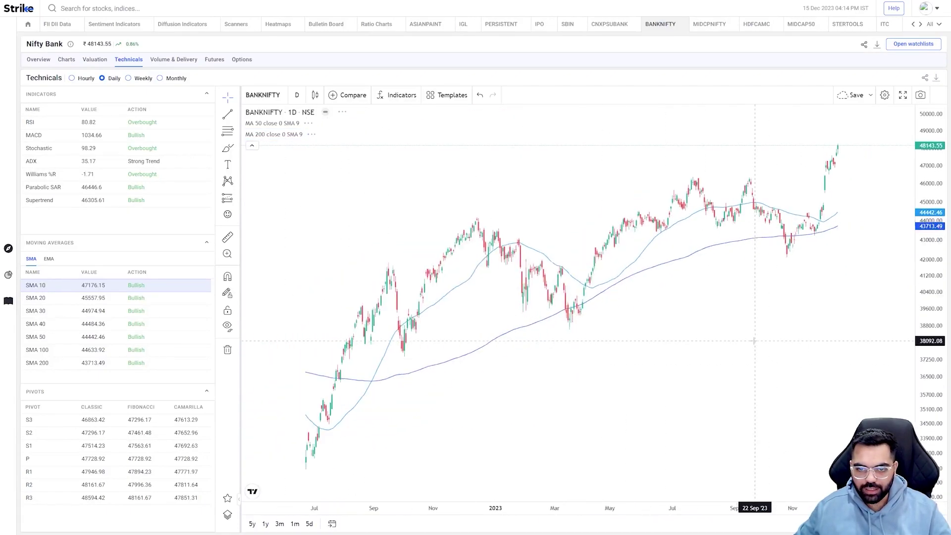
click(227, 148)
mouse_move(359, 354)
mouse_down()
mouse_move(353, 376)
mouse_move(373, 363)
mouse_up()
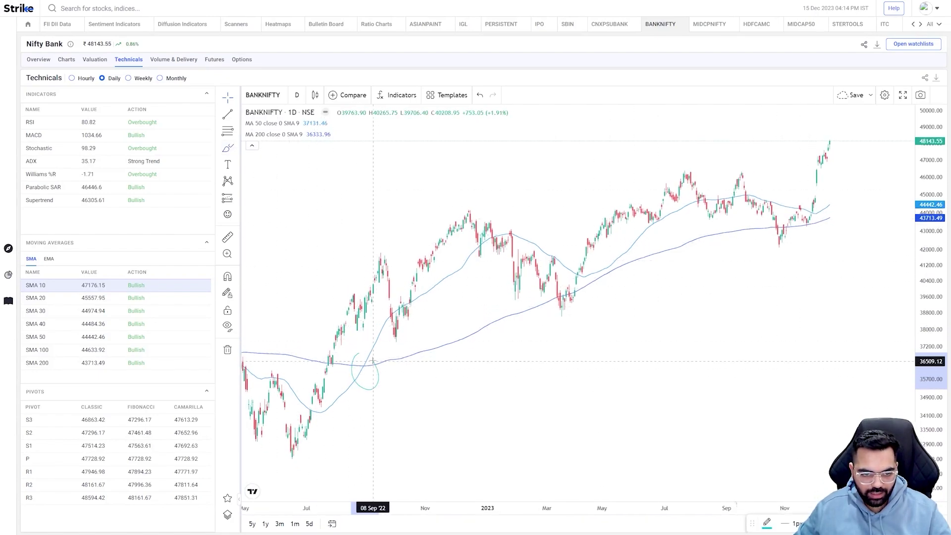
scroll(391, 366, down, 3)
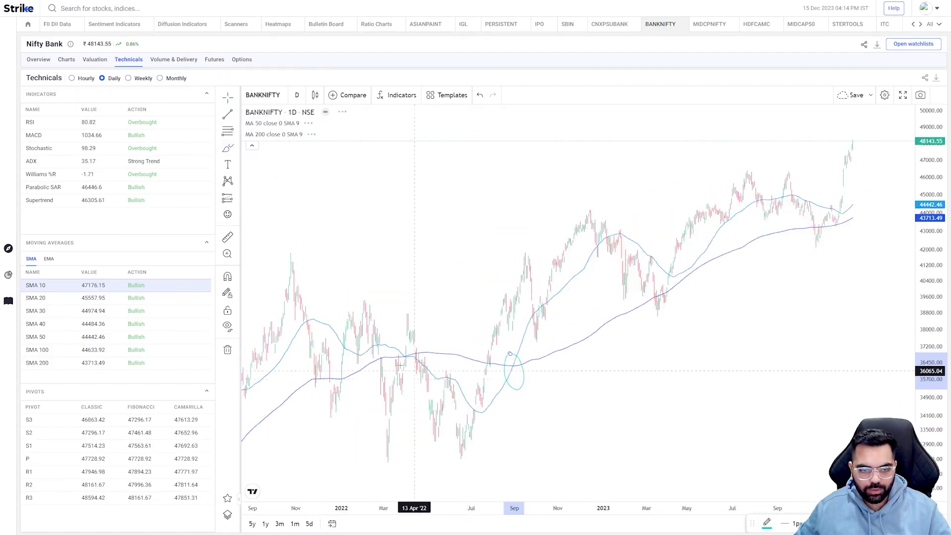
mouse_move(399, 345)
mouse_down()
mouse_move(393, 369)
mouse_move(414, 372)
mouse_move(397, 343)
mouse_up()
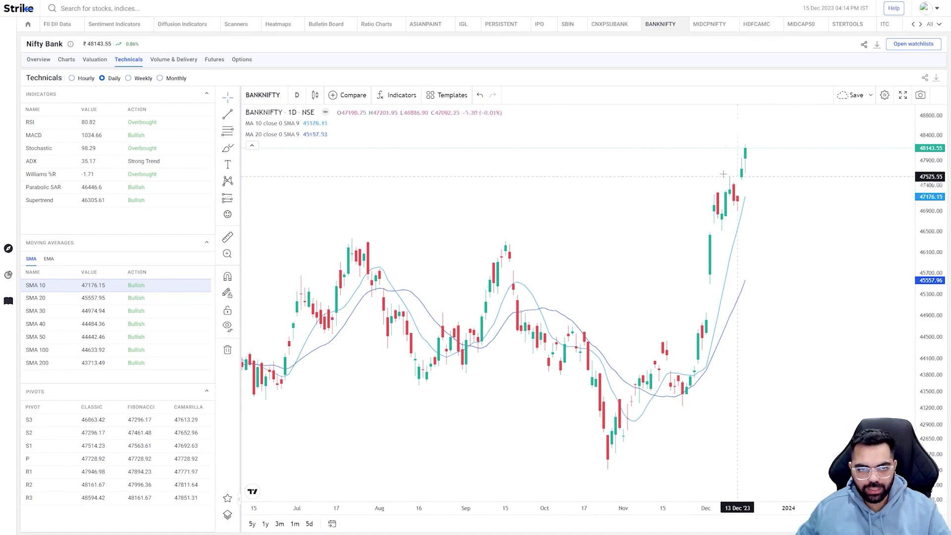
- Add the Relative Strength Index and MACD indicators to the BANKNIFTY chart
click(392, 97)
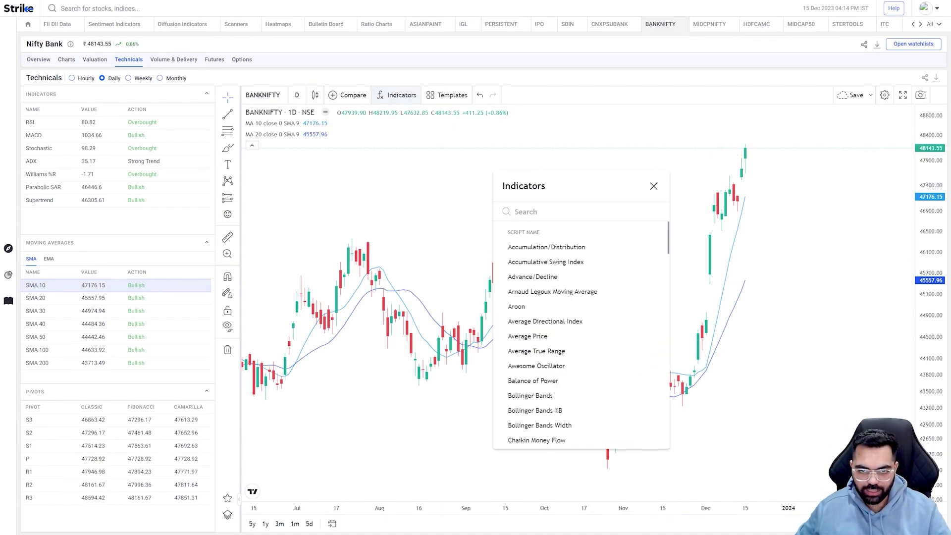
text(rs)
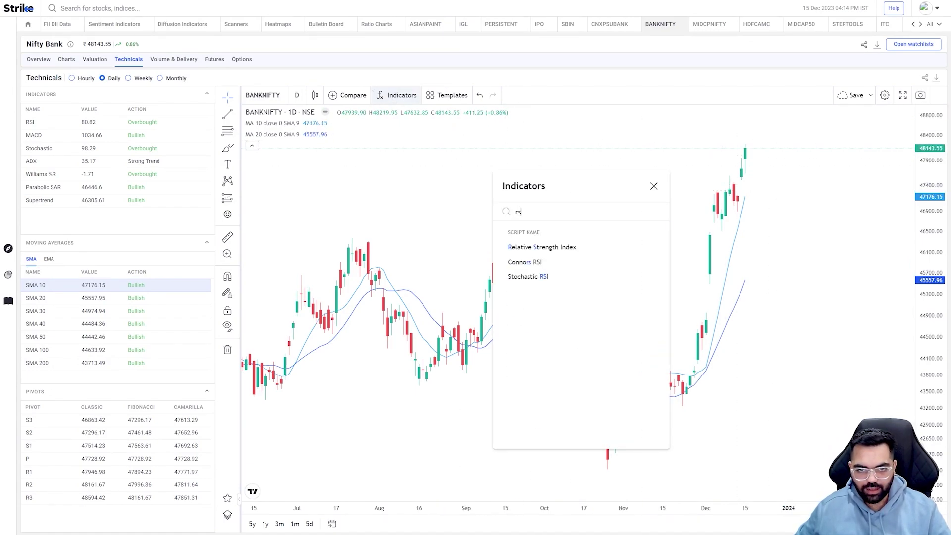
click(558, 250)
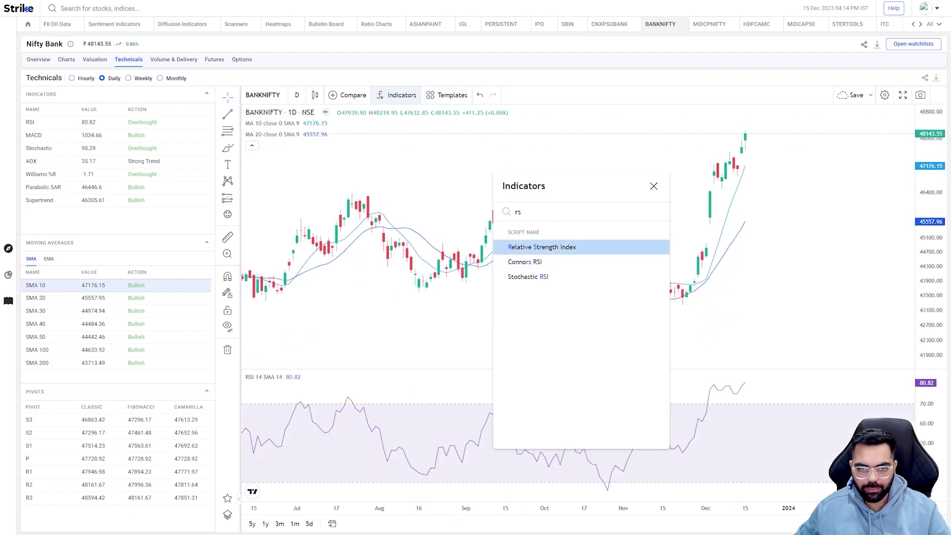
text(mac)
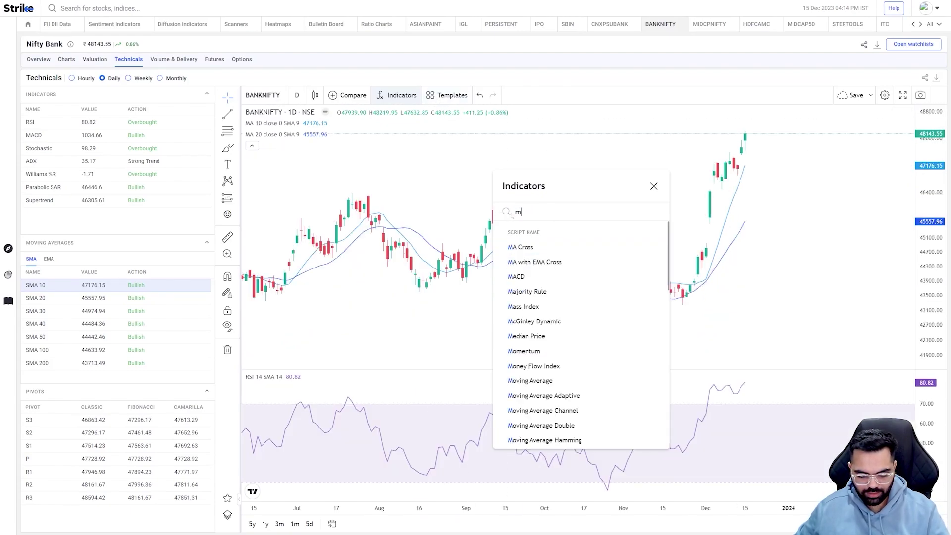
click(516, 262)
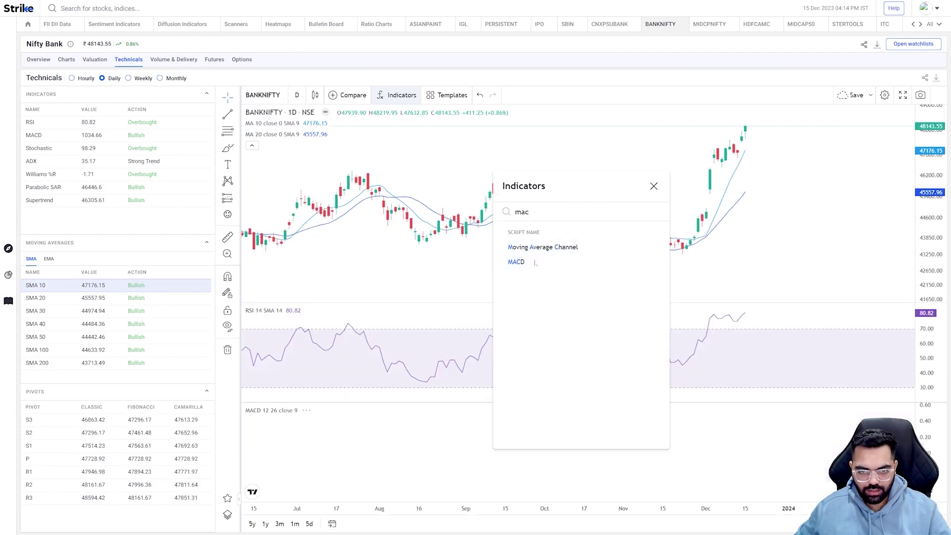
click(654, 186)
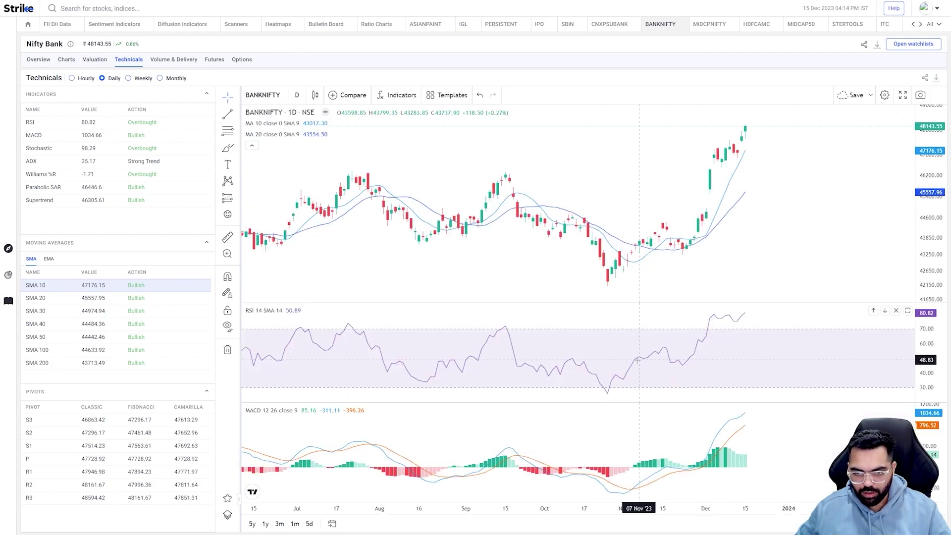
- Brush-circle the late-October RSI dip below 30 and the early-November crossover of the MACD lines
scroll(643, 360, up, 2)
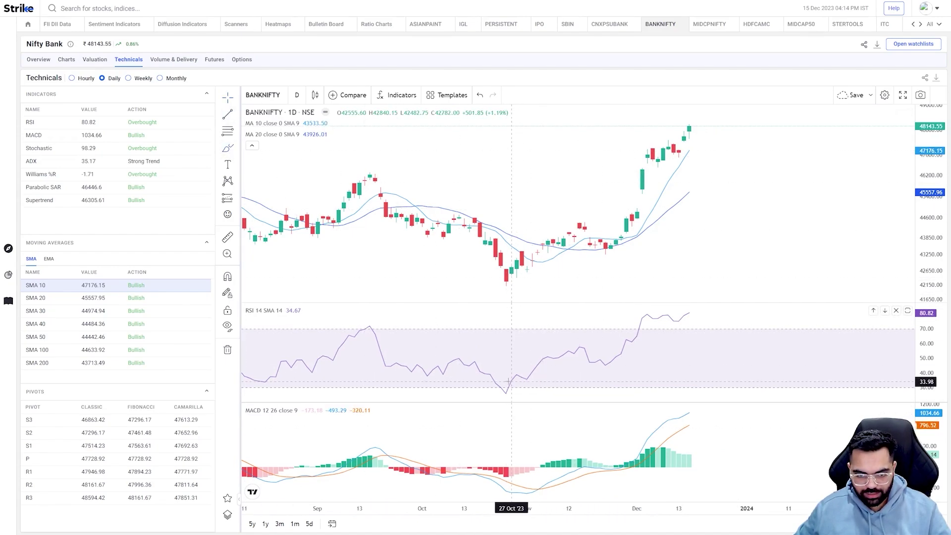
drag(510, 380, 512, 382)
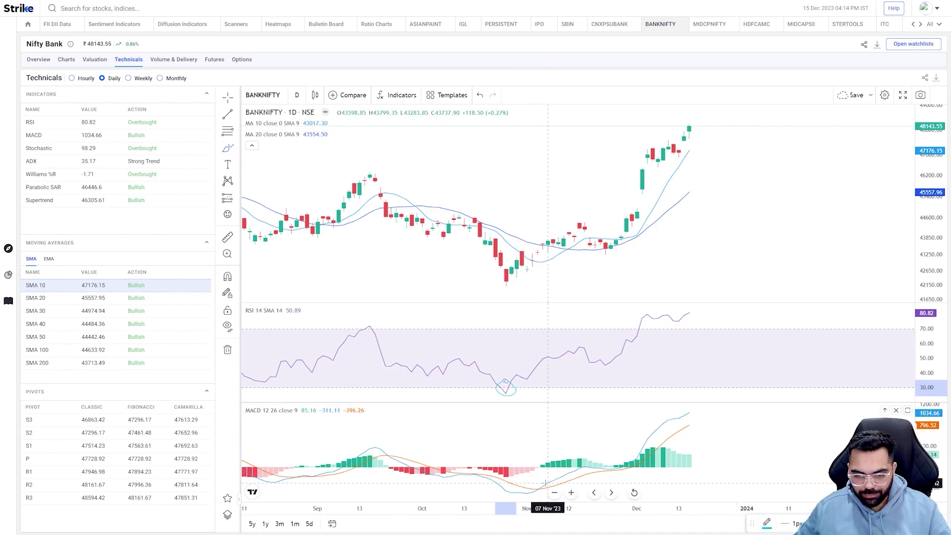
mouse_move(543, 479)
mouse_down()
mouse_move(533, 482)
mouse_move(538, 496)
mouse_move(544, 477)
mouse_up()
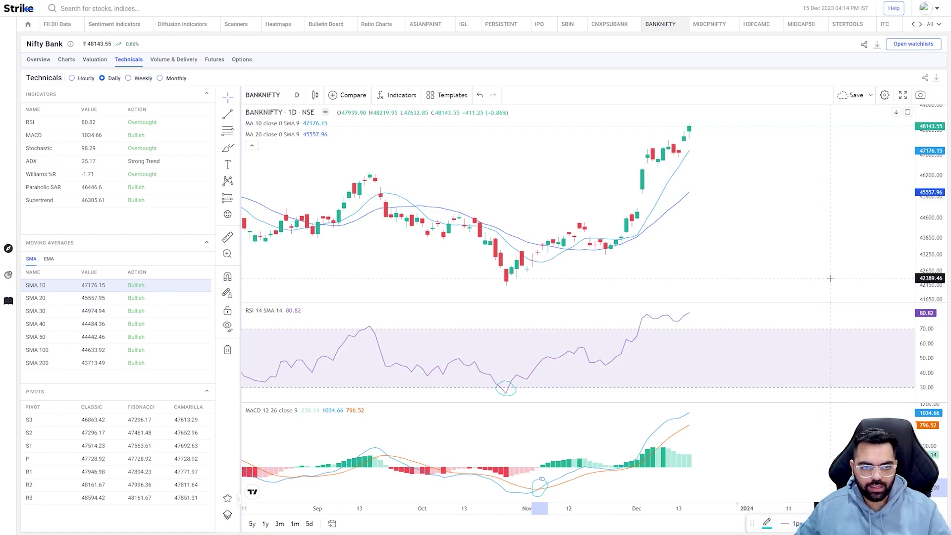
- Remove the RSI, MACD and 10-period moving average indicators from the chart
click(317, 311)
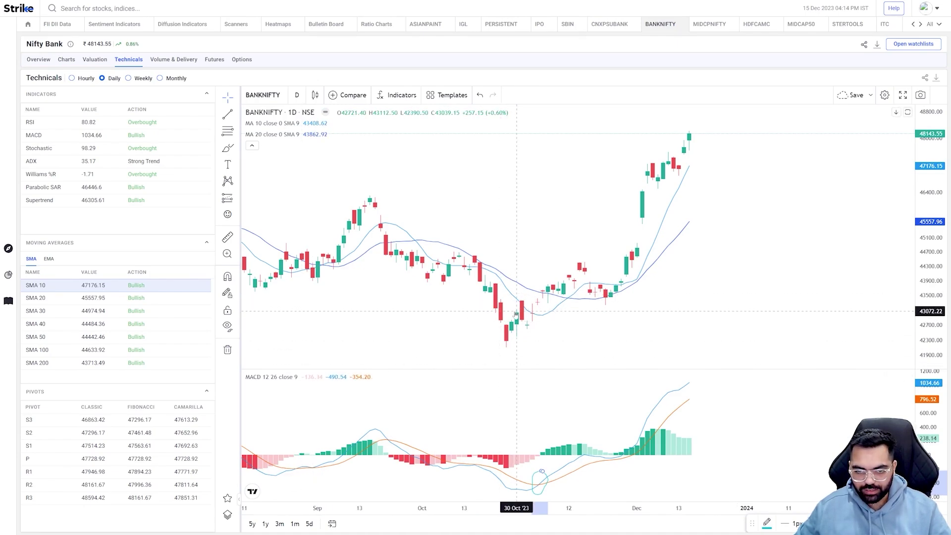
scroll(516, 315, up, 1)
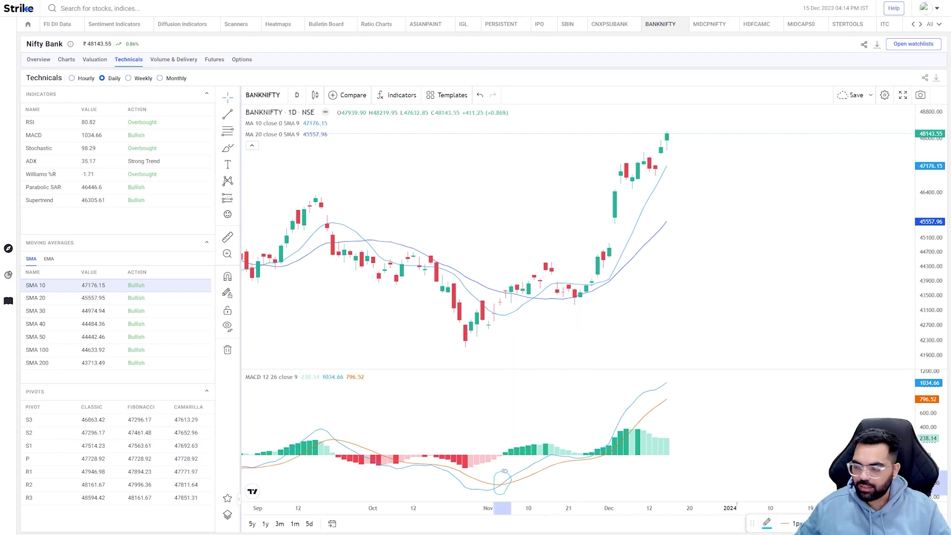
scroll(762, 299, down, 5)
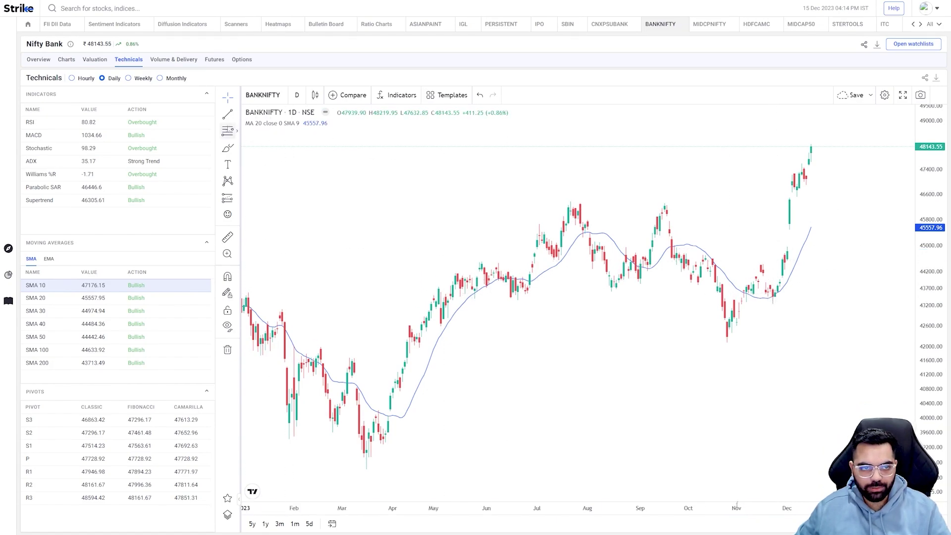
- Brush-circle the March 2023 price low and the price peak around the start of June 2023
drag(499, 344, 685, 342)
drag(426, 332, 482, 320)
drag(758, 337, 485, 341)
click(228, 148)
drag(376, 451, 399, 453)
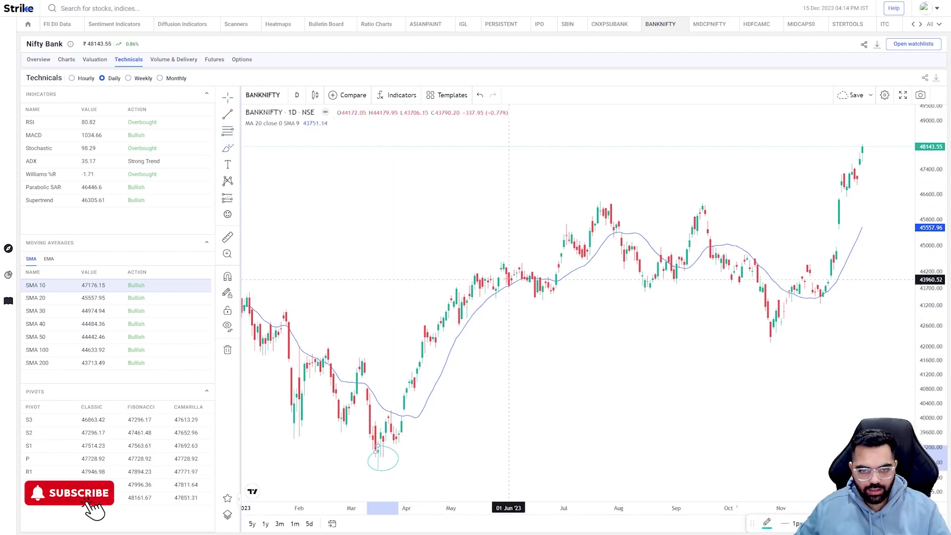
drag(505, 251, 499, 249)
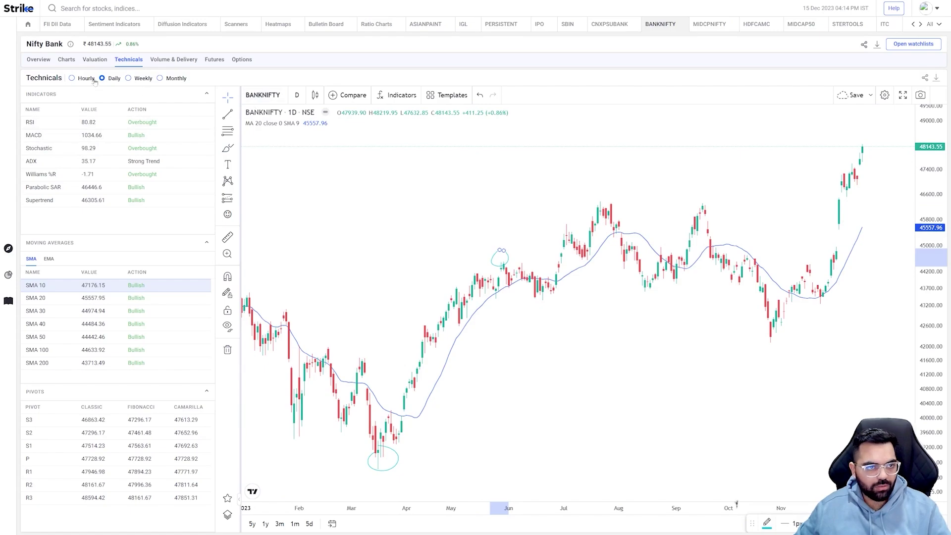
- Open the Rohit Setup chart for BANKNIFTY and examine its moving averages, Bollinger Bands and momentum over the past months
click(72, 64)
click(81, 79)
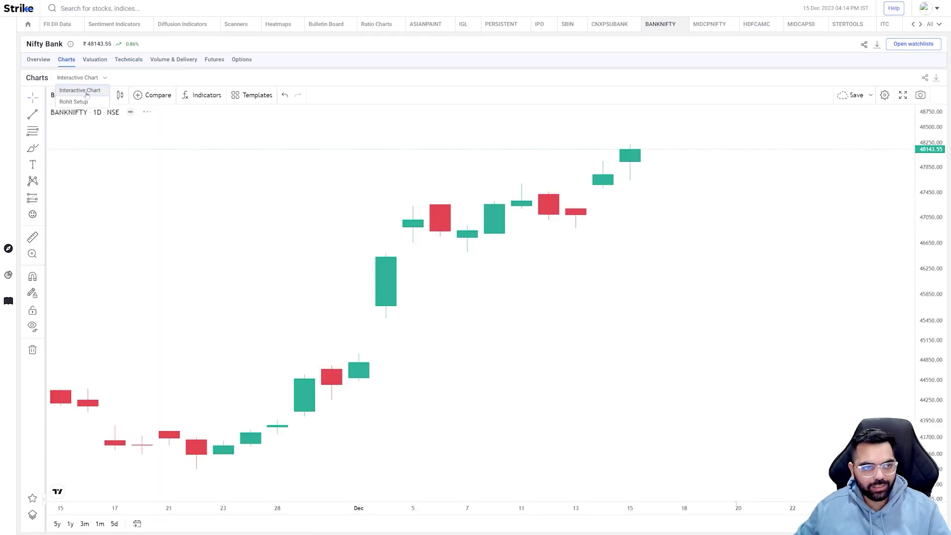
click(91, 101)
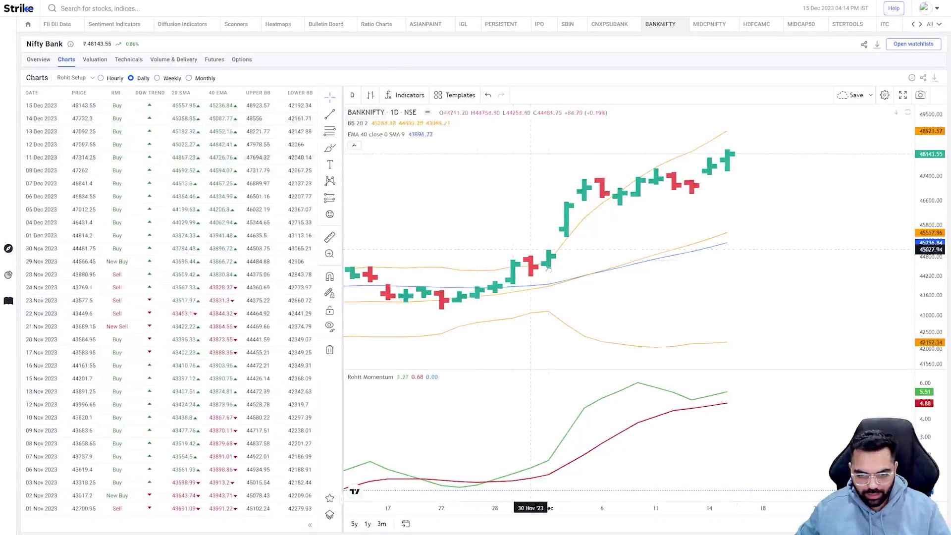
scroll(599, 298, down, 3)
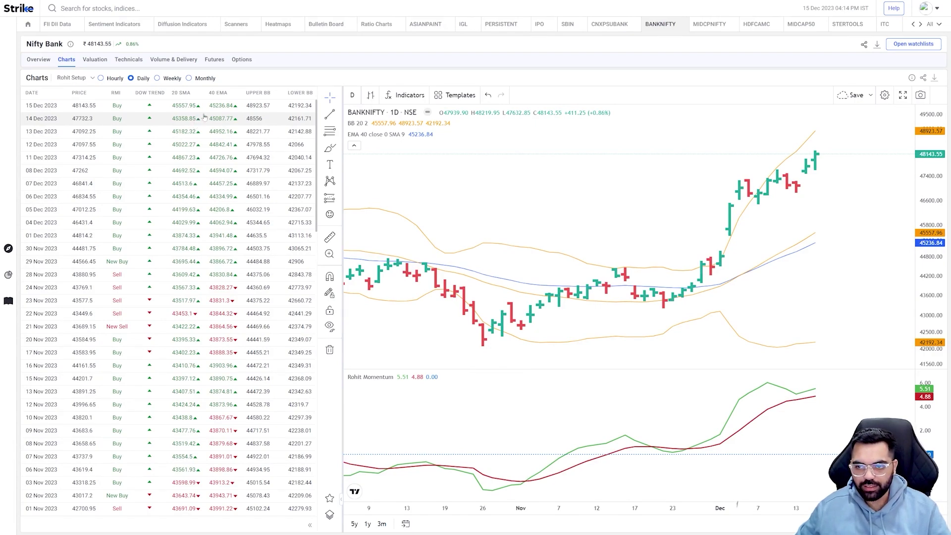
scroll(559, 212, down, 3)
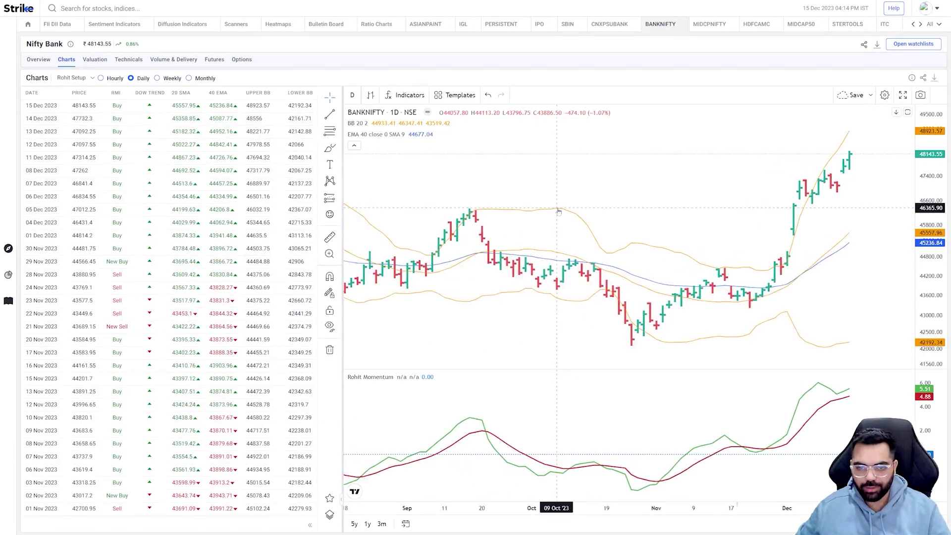
scroll(559, 212, down, 2)
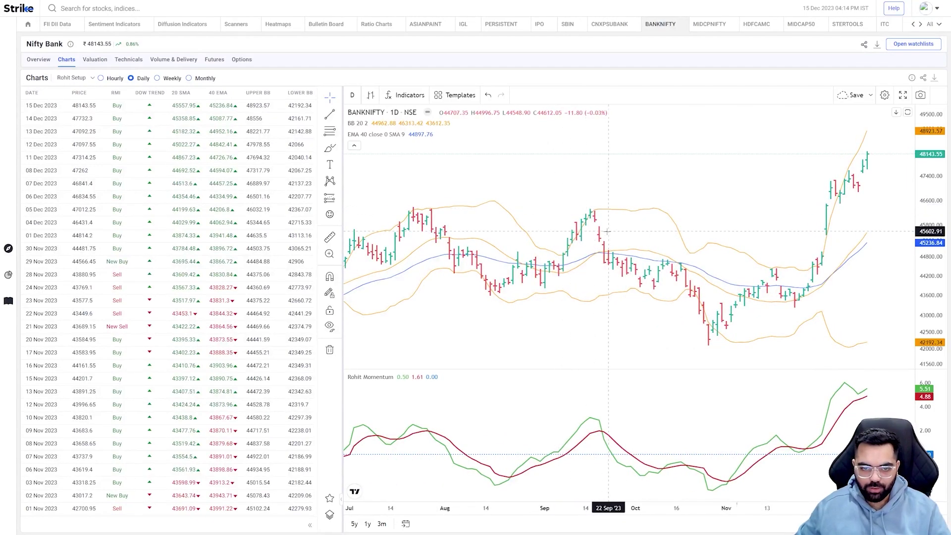
scroll(608, 233, down, 3)
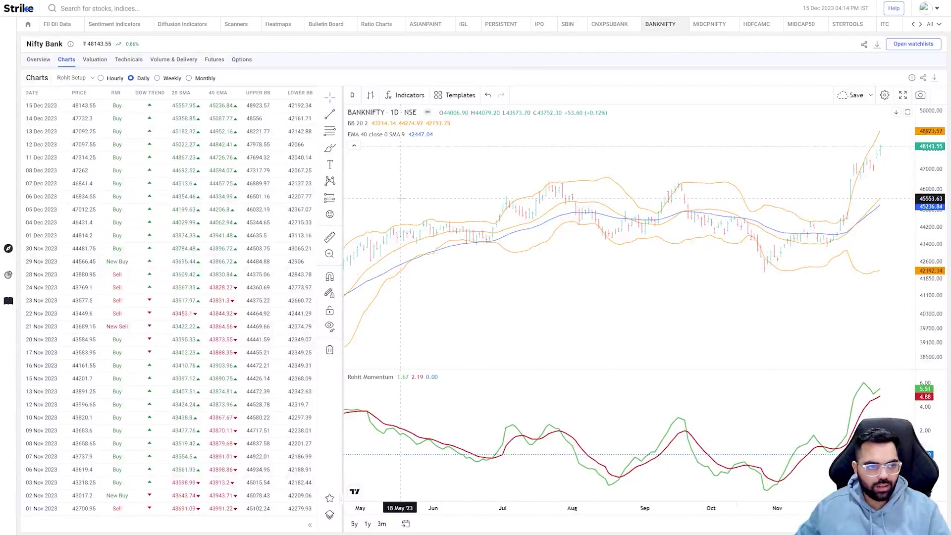
- Open the Scanners page, check the Exponential Moving Average scanner, and load the Simple Moving Average scanner
mouse_move(8, 249)
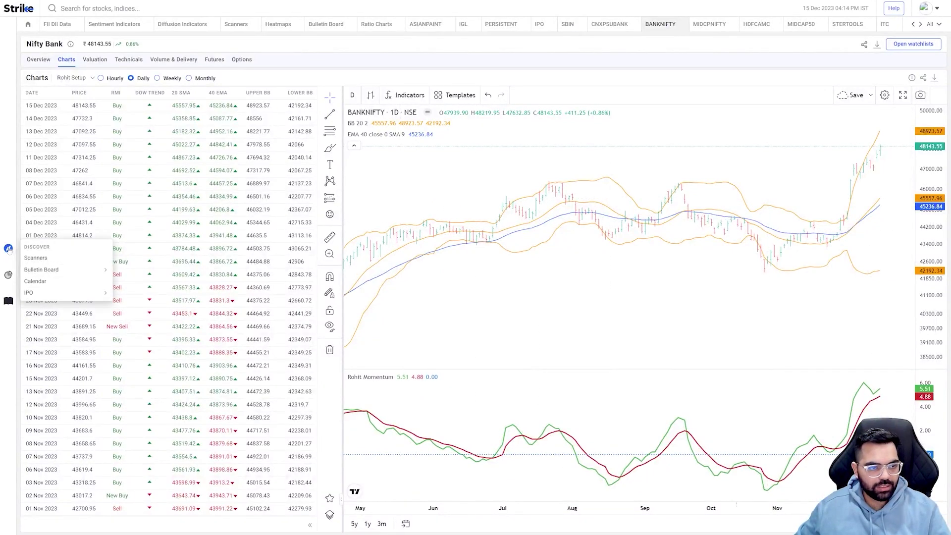
click(62, 261)
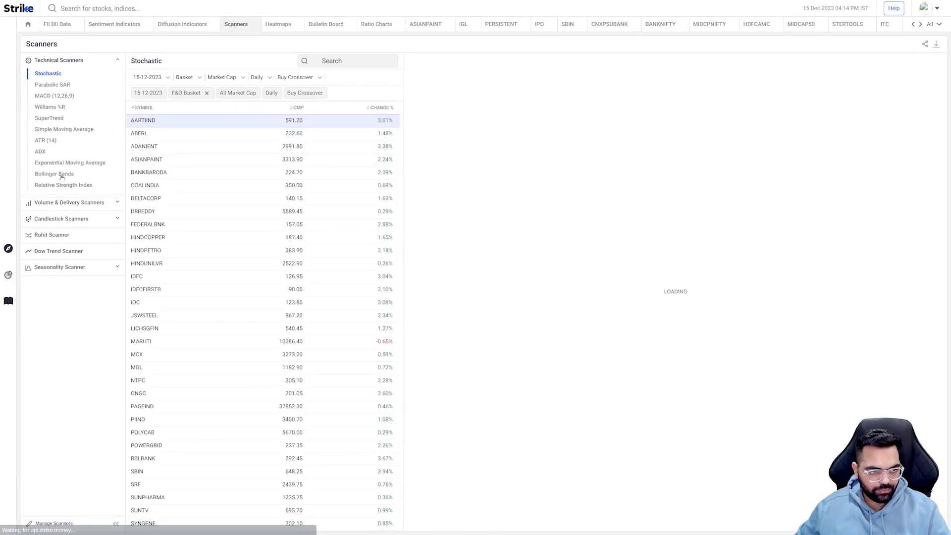
click(76, 131)
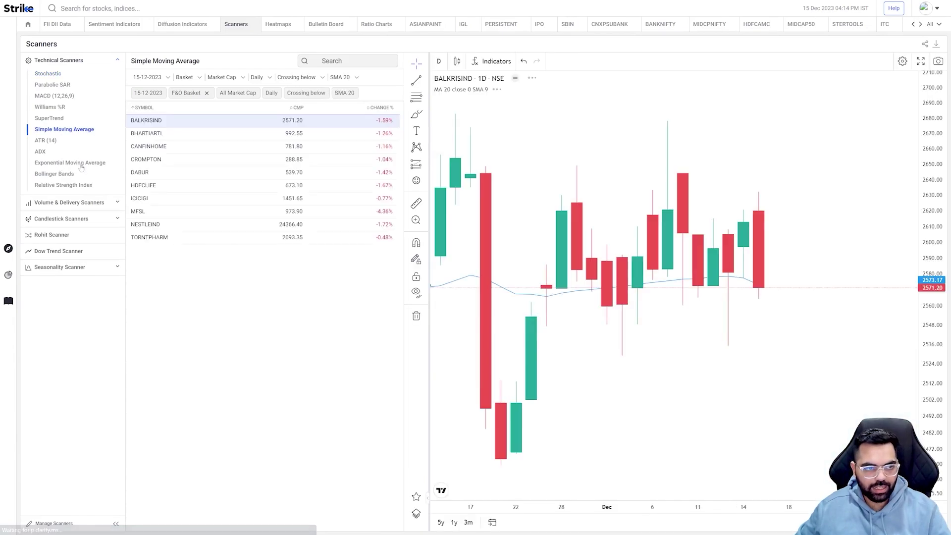
click(83, 165)
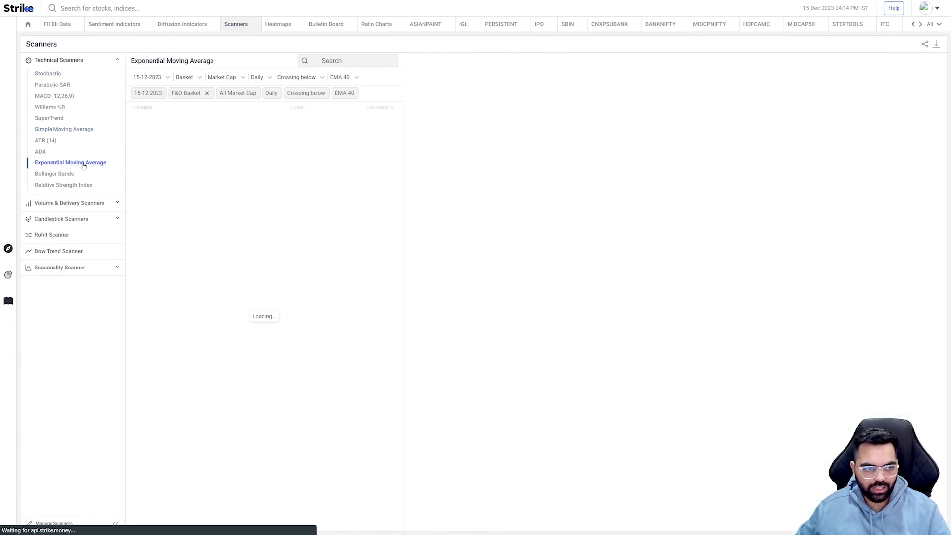
click(85, 130)
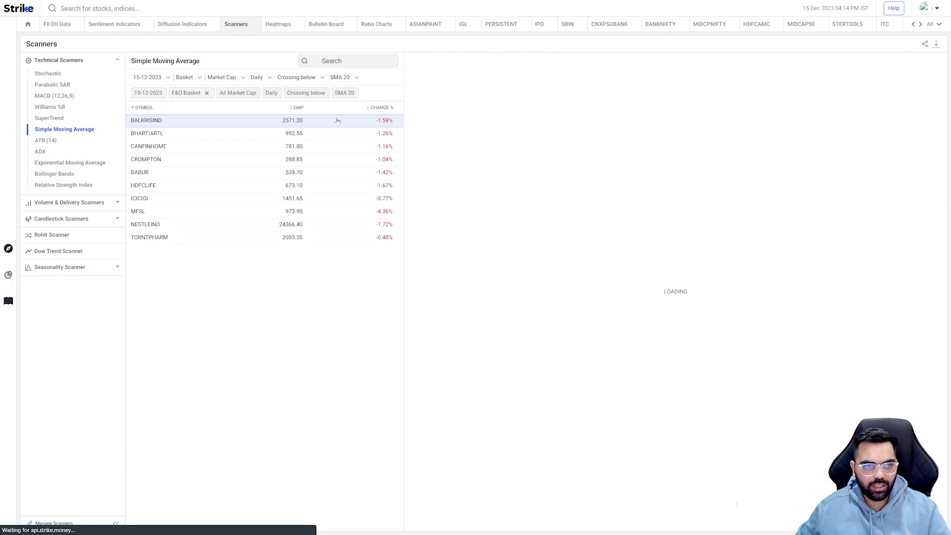
- Filter the Simple Moving Average scan by Crossing above, and set the condition back to Crossing below
click(307, 78)
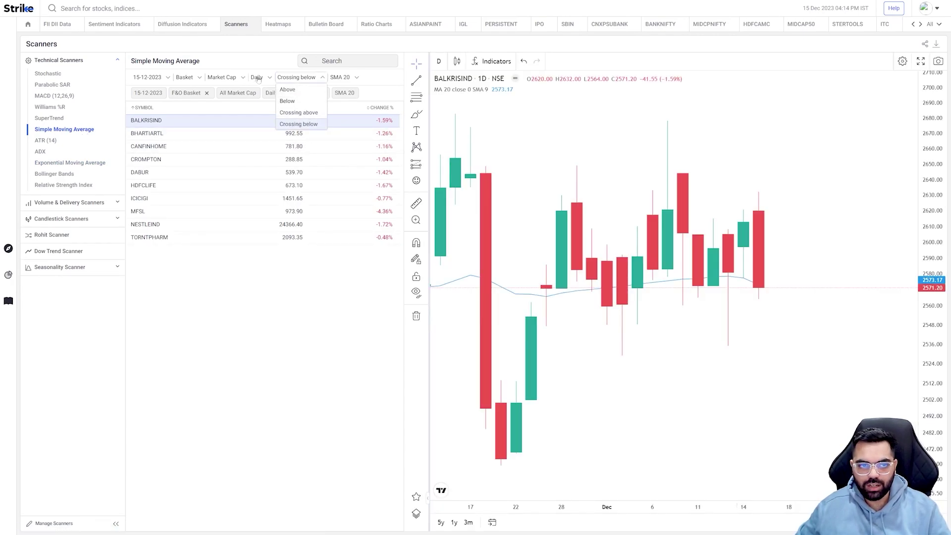
click(299, 113)
click(302, 78)
click(299, 124)
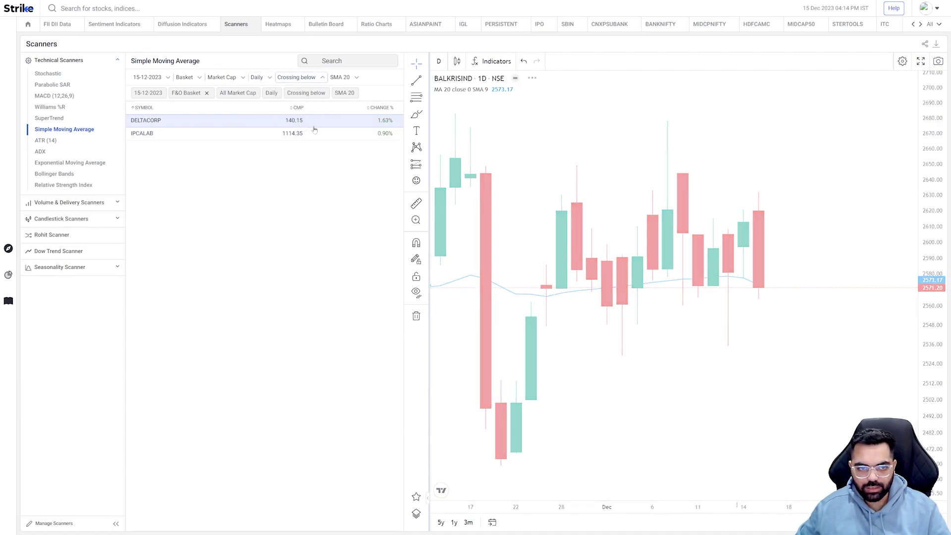
- Check the scan's available SMA periods and examine BALKRISIND's daily price history against its 20-period average
click(341, 78)
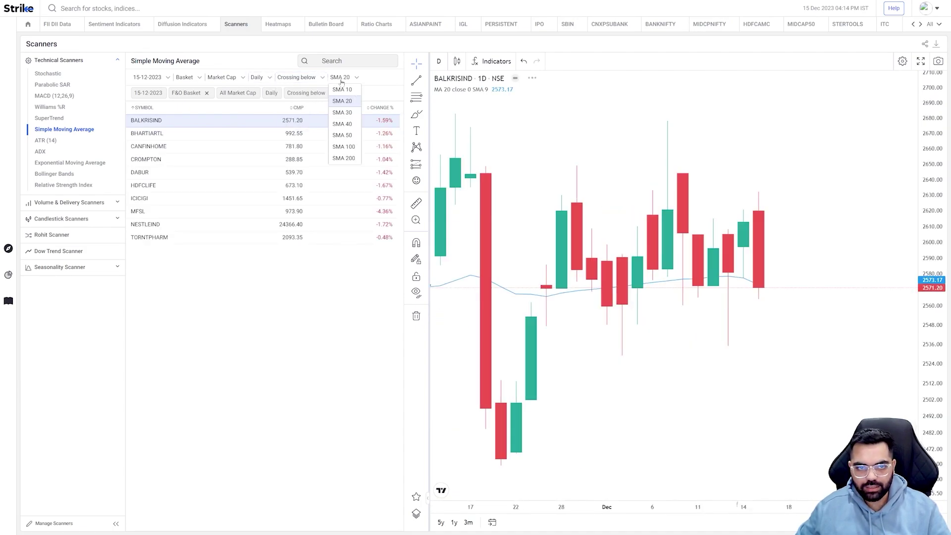
click(312, 79)
click(352, 104)
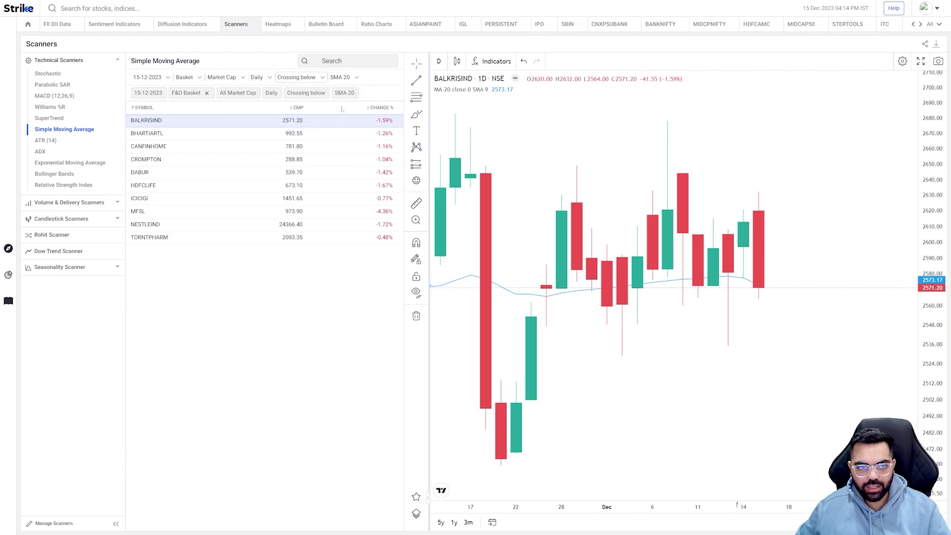
scroll(580, 183, down, 5)
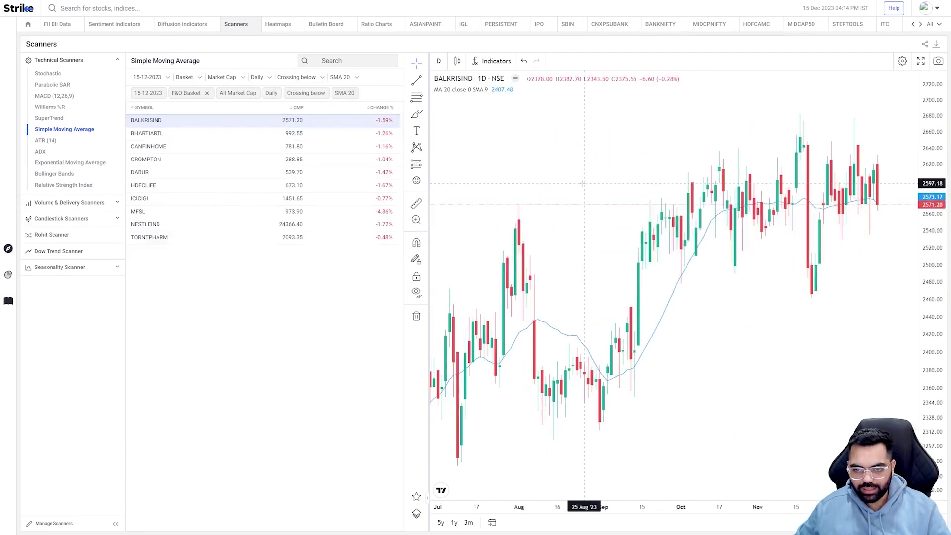
- Keep the scan on Crossing below and SMA 20, and view the charts of BHARTIARTL, CANFINHOME, CROMPTON and DABUR
click(307, 83)
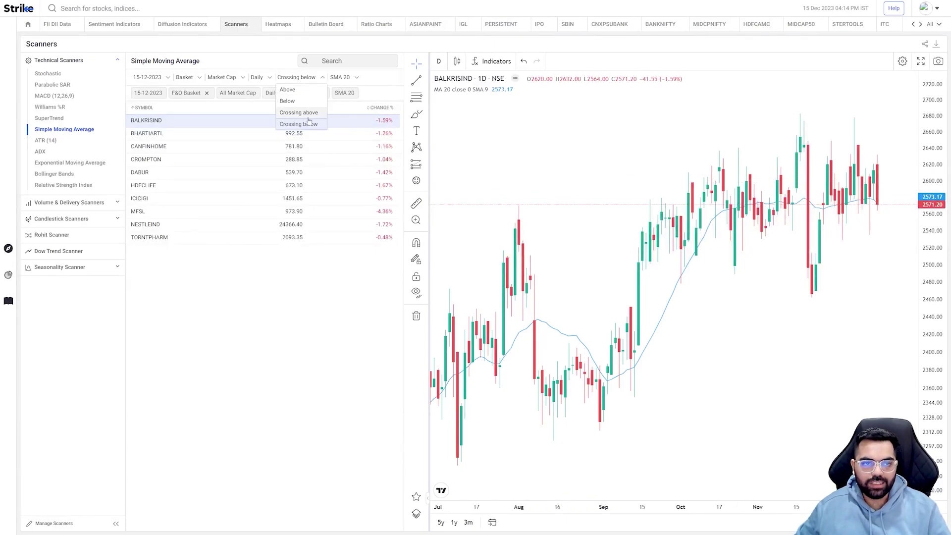
click(353, 112)
click(353, 80)
click(347, 90)
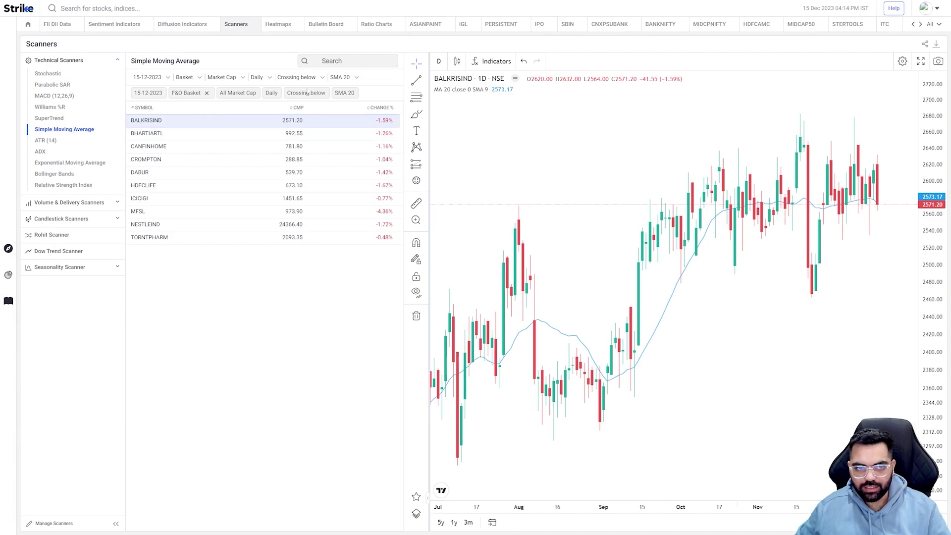
click(202, 133)
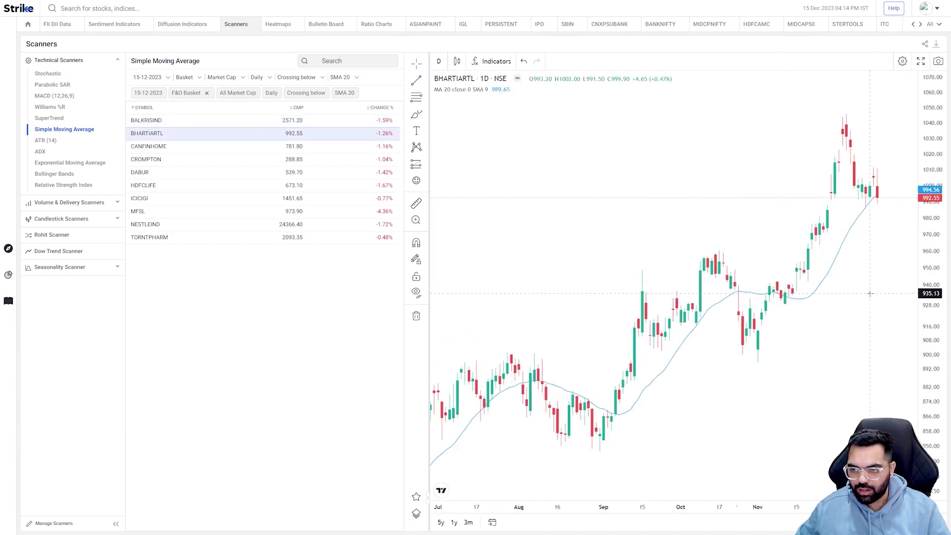
click(206, 146)
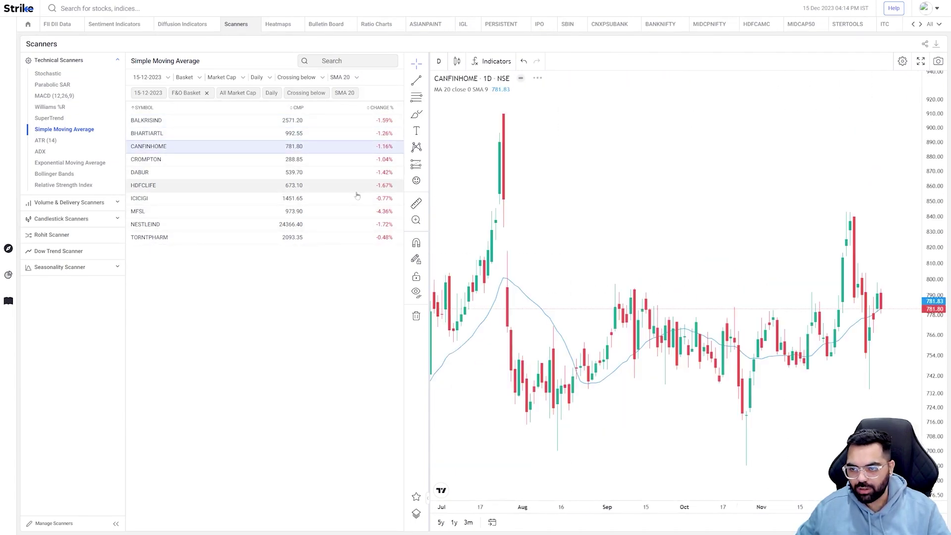
click(206, 160)
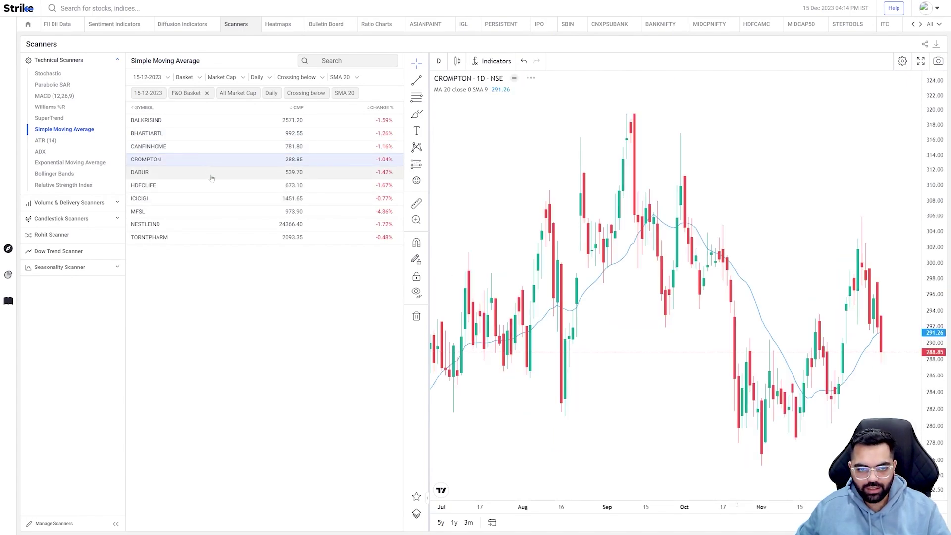
click(212, 177)
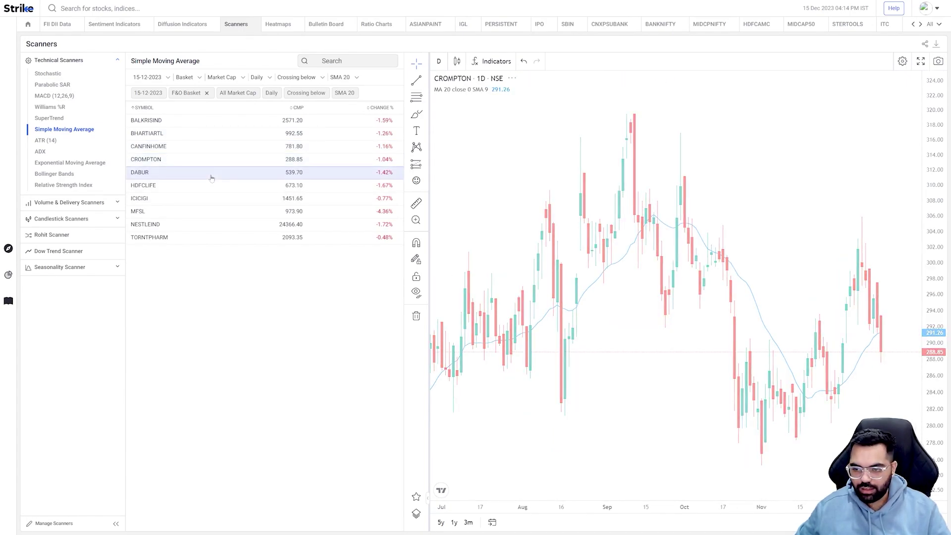
- Run the Simple Moving Average scan on the Weekly and Monthly timeframes, and set it back to Daily
click(269, 78)
click(260, 106)
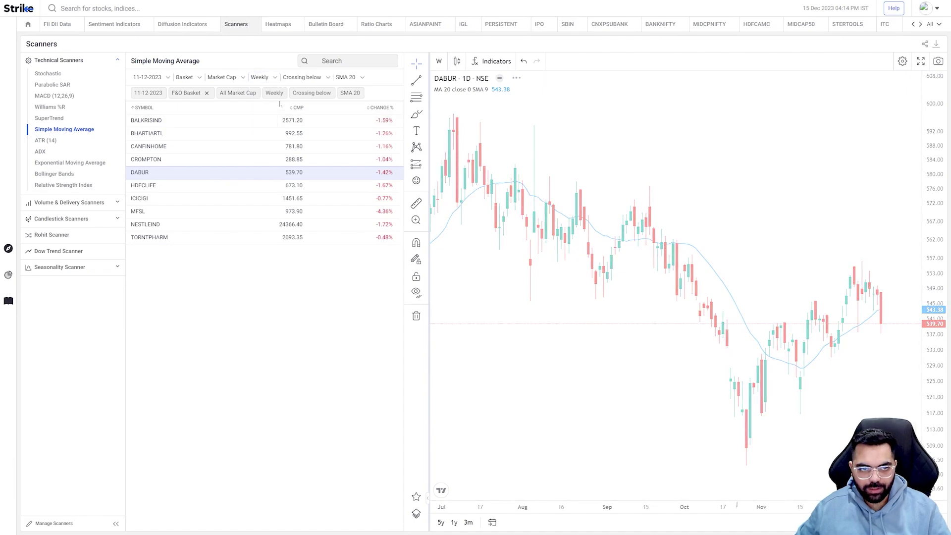
click(268, 77)
click(267, 125)
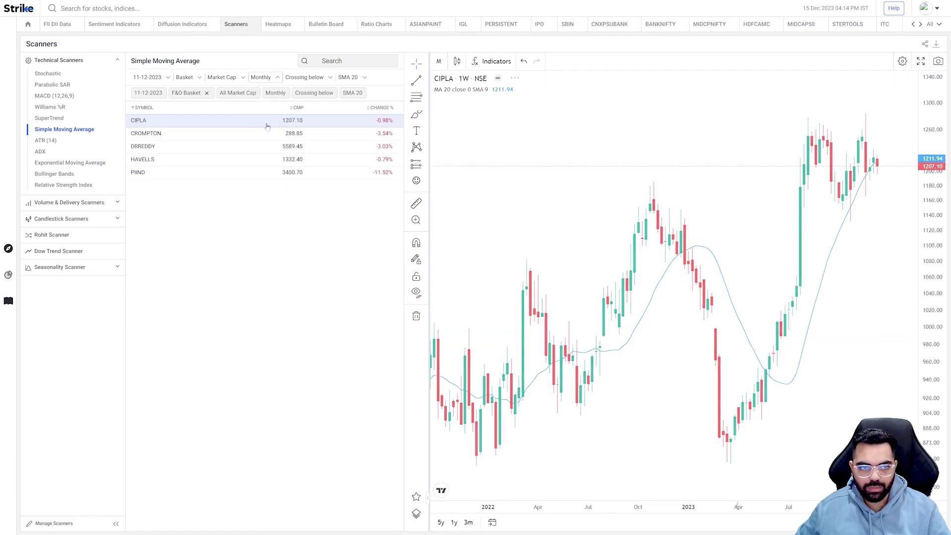
click(271, 80)
click(261, 92)
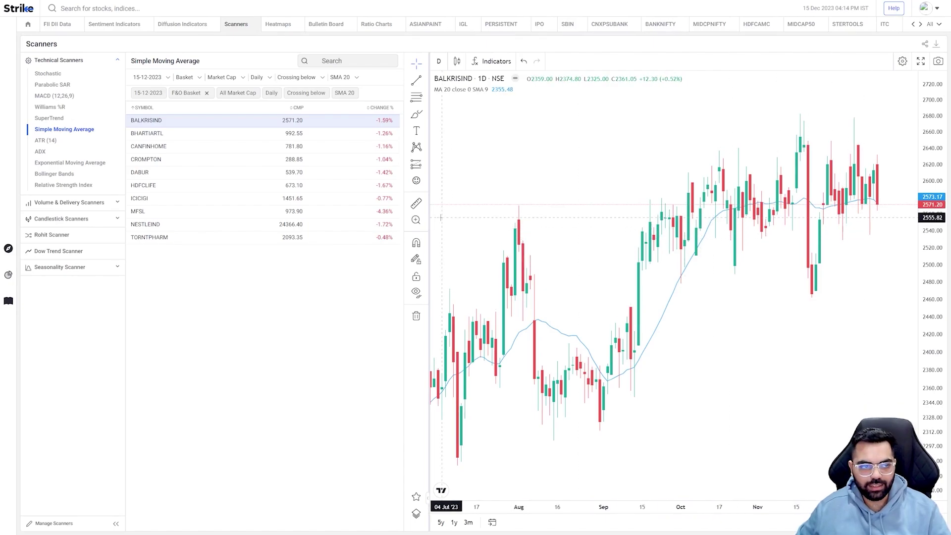
- Load the Exponential Moving Average scanner and set its look-back date to 03-07-2023
click(82, 166)
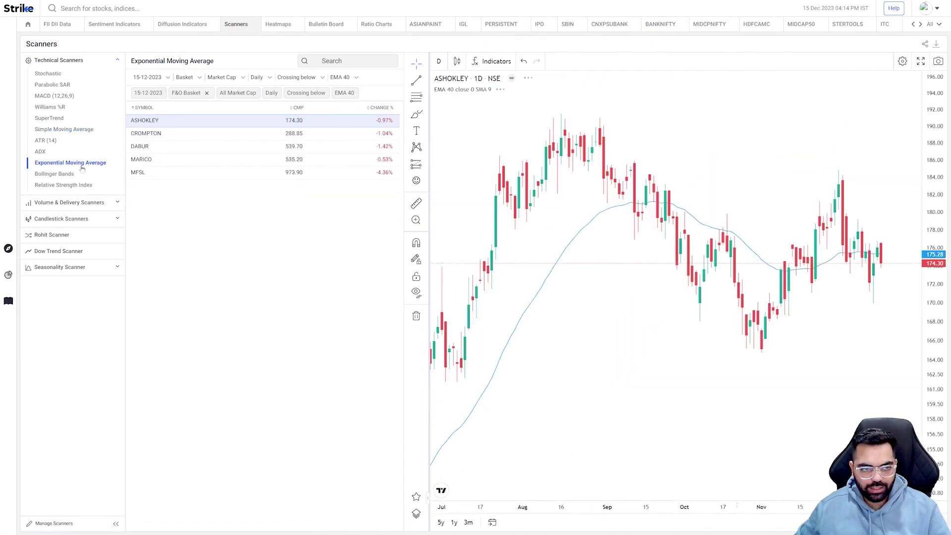
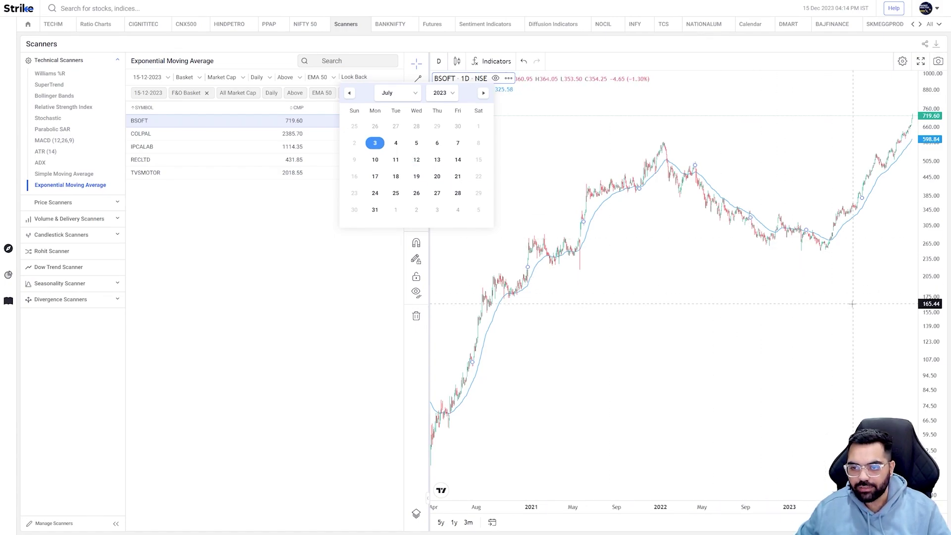
scroll(743, 260, up, 2)
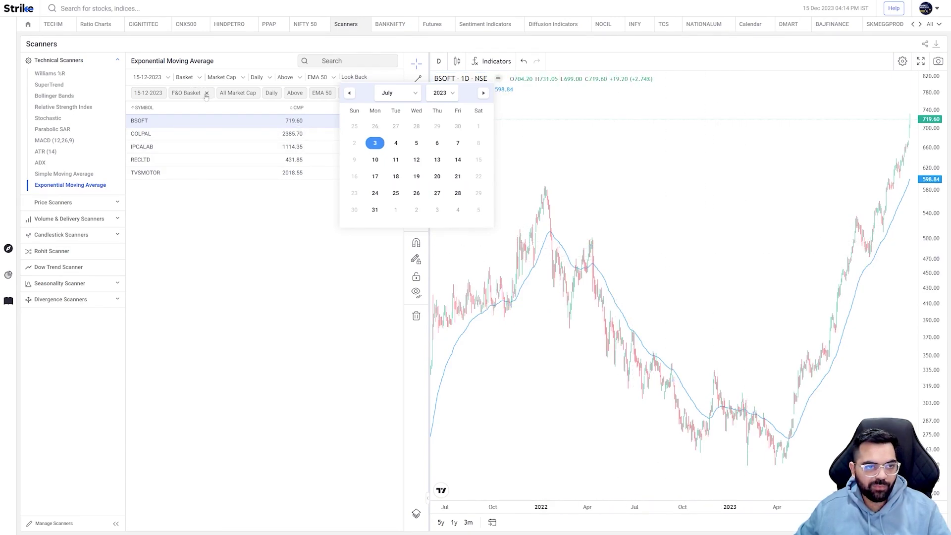
click(376, 143)
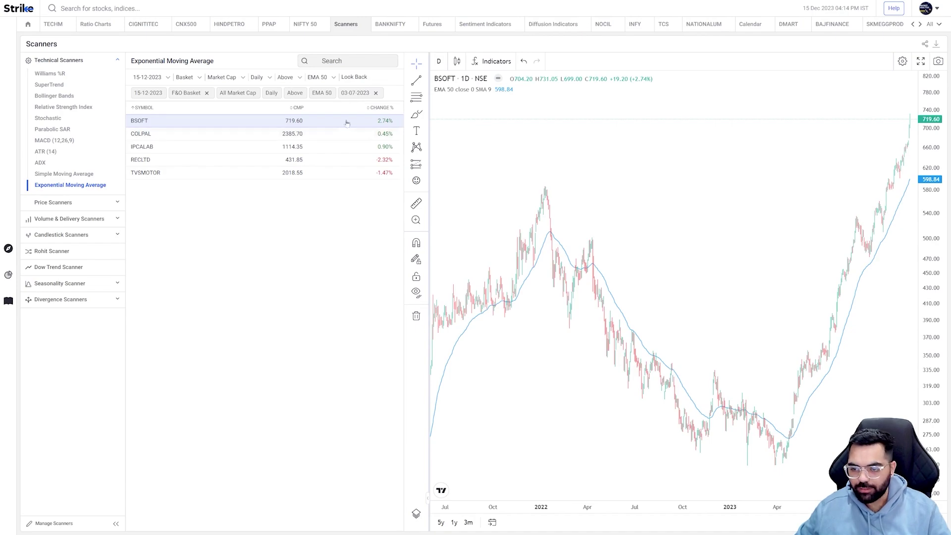
- Examine BSOFT's daily price against its 50-period EMA through 2023, checking COLPAL before returning to BSOFT
scroll(790, 297, up, 3)
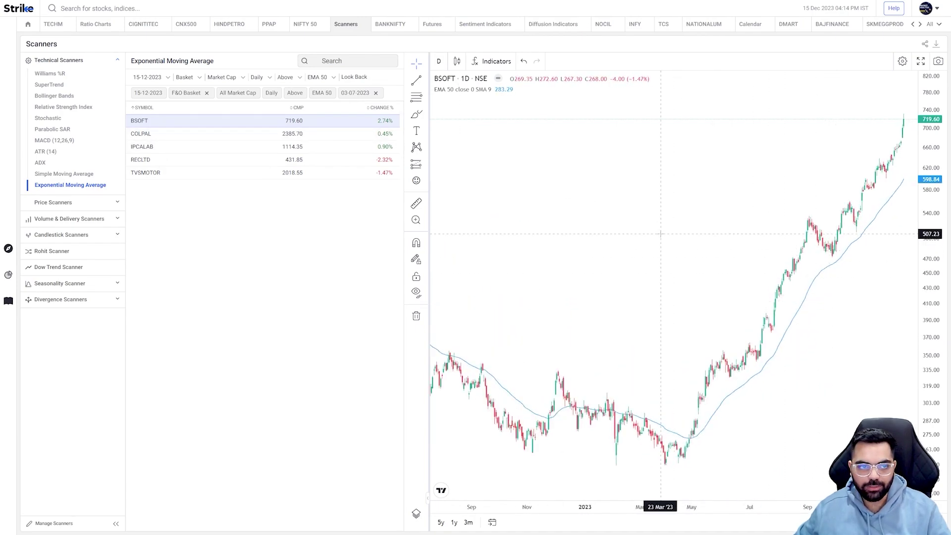
scroll(660, 234, right, 5)
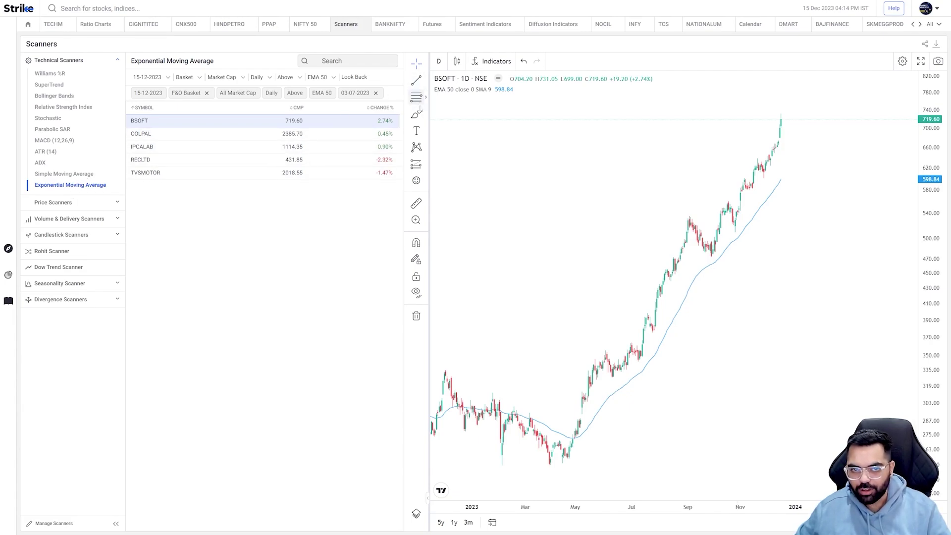
click(252, 135)
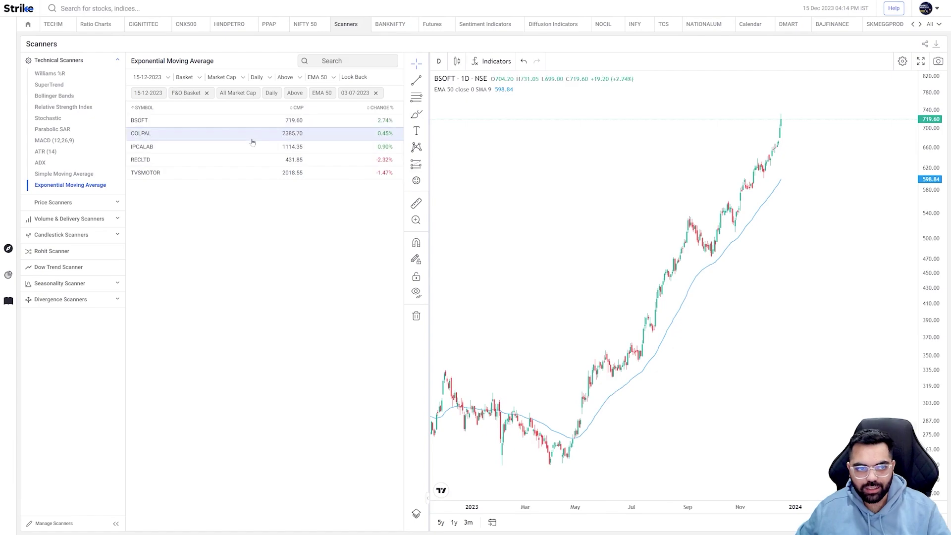
click(232, 123)
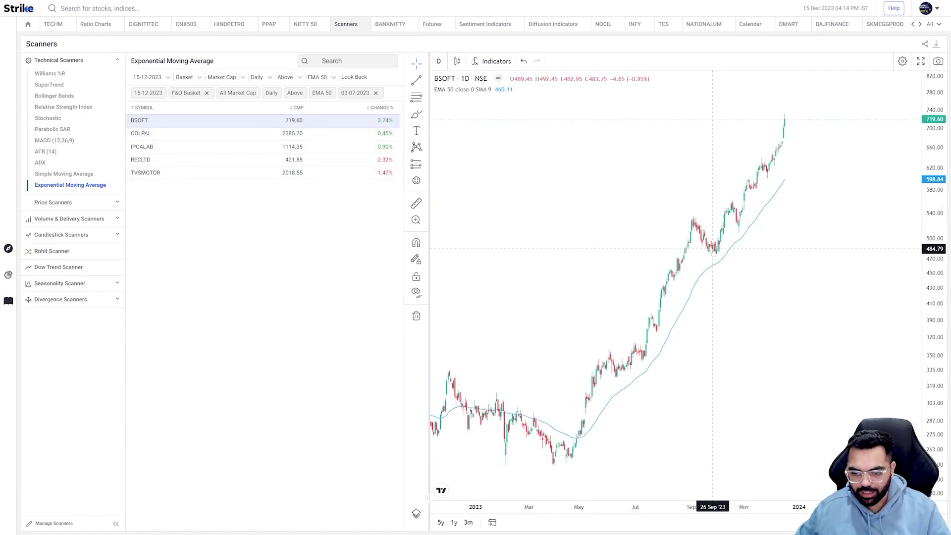
- Draw a brush stroke along BSOFT's rally from the late September 2023 low up to the latest high
scroll(717, 279, up, 2)
scroll(717, 279, left, 3)
scroll(727, 258, left, 2)
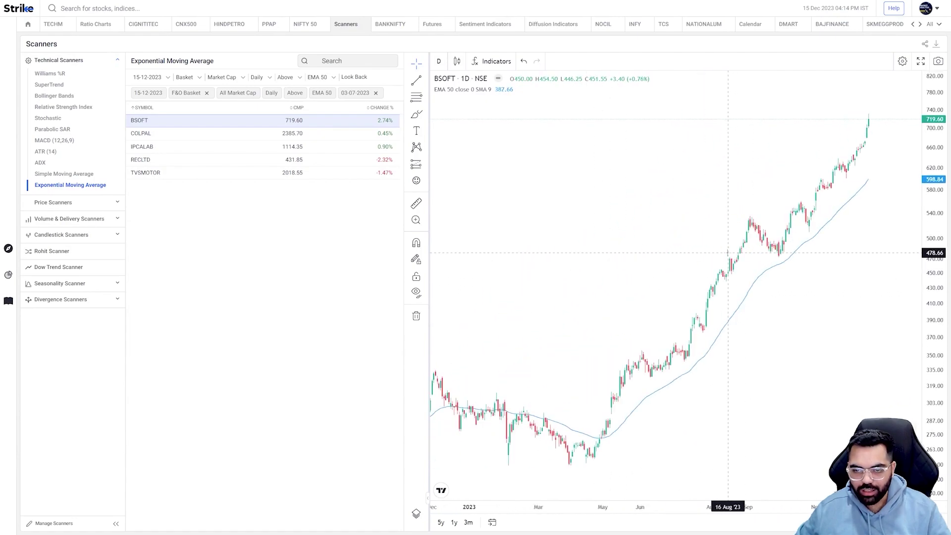
click(416, 114)
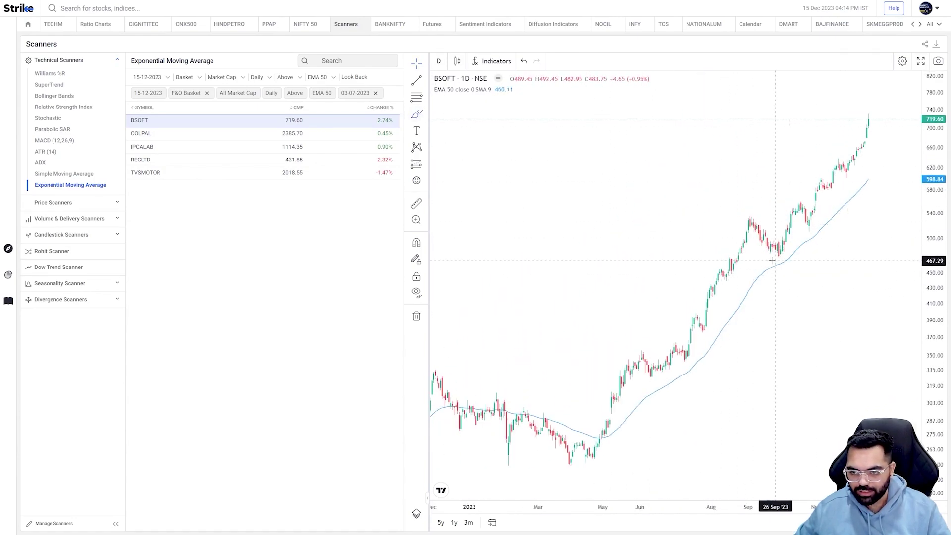
mouse_move(779, 260)
mouse_down()
mouse_move(855, 173)
mouse_move(883, 122)
mouse_up()
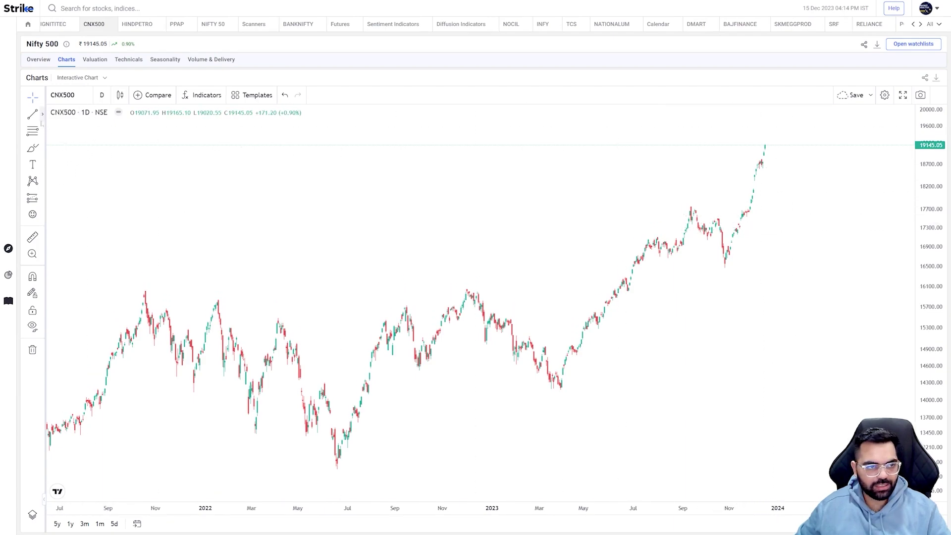
click(41, 114)
click(85, 245)
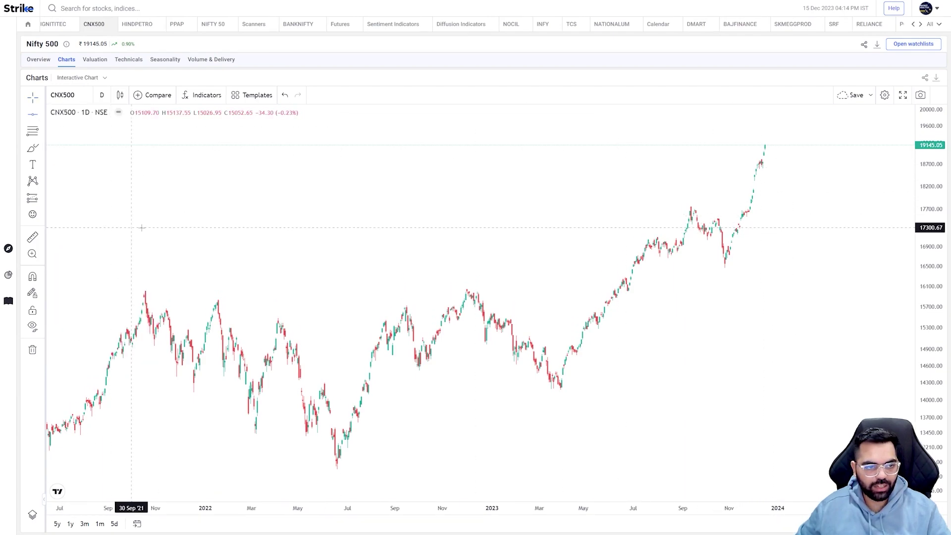
click(467, 227)
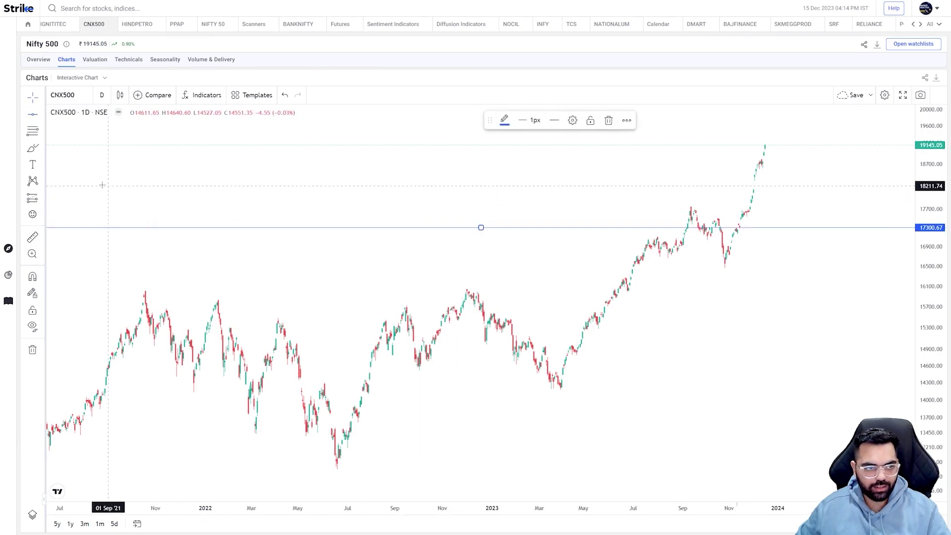
click(609, 120)
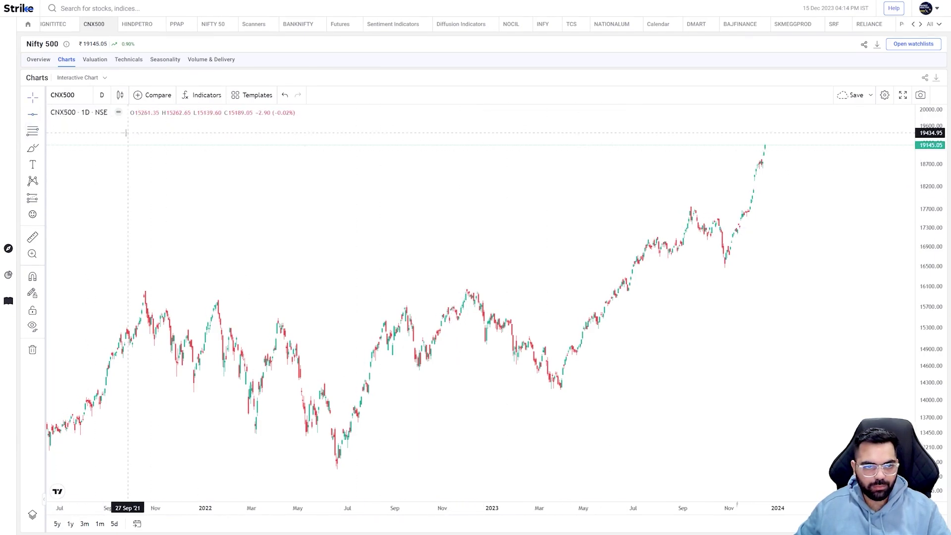
- Mark the CNX500 chart with vertical lines at 1 Dec 2022, 27 Mar 2023, 12 Sep 2023 and 26 Oct 2023, keeping drawing mode on
click(42, 114)
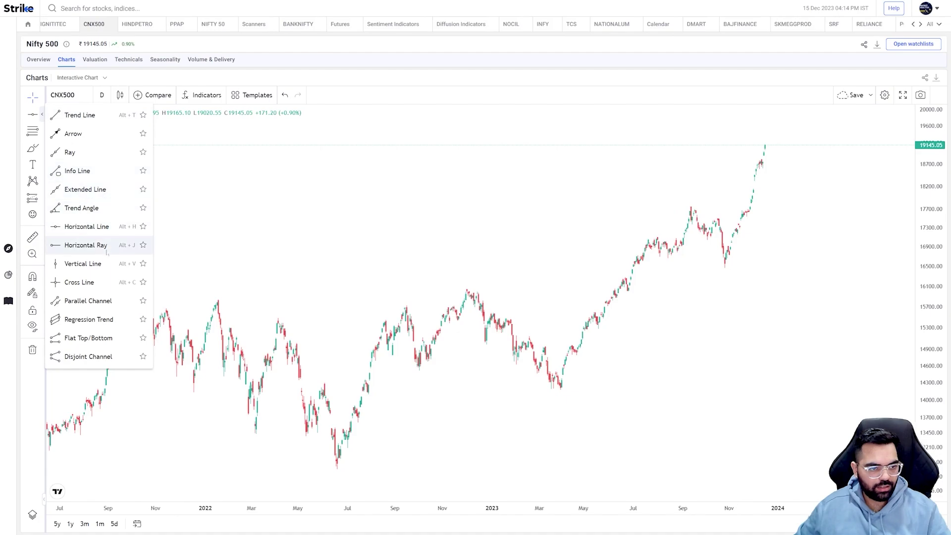
click(82, 264)
click(32, 294)
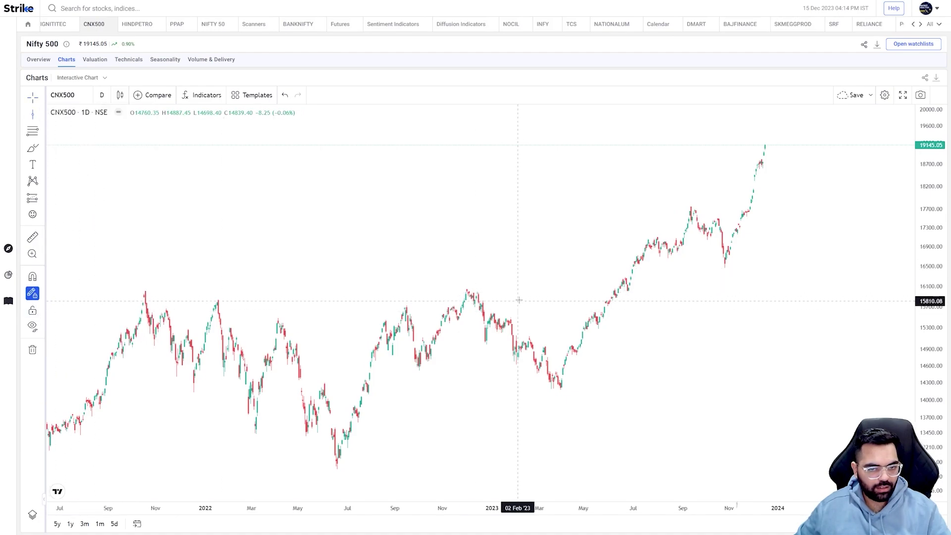
click(466, 242)
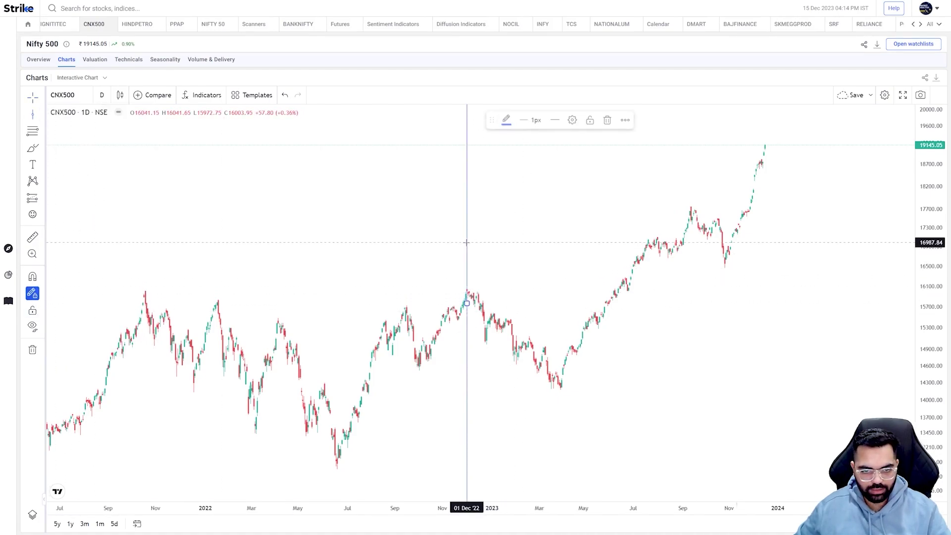
click(559, 283)
click(692, 213)
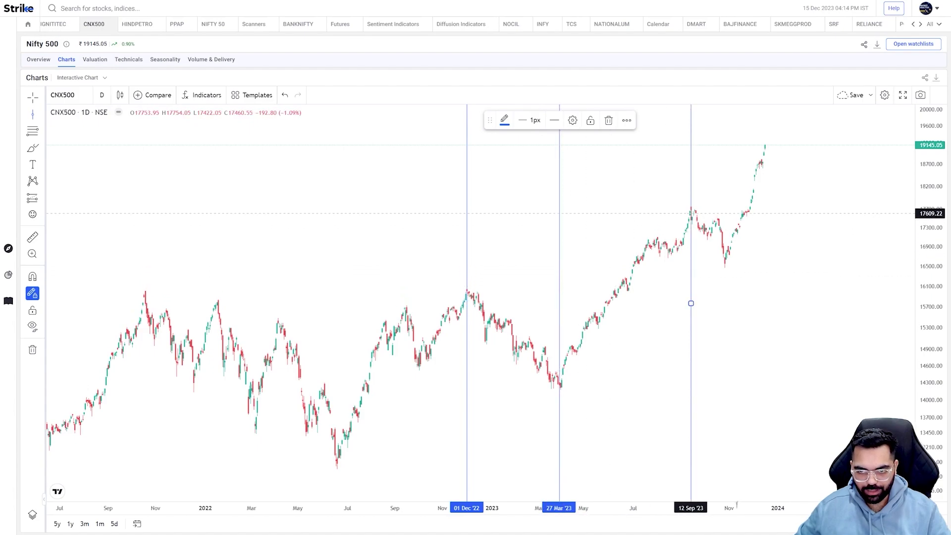
click(726, 217)
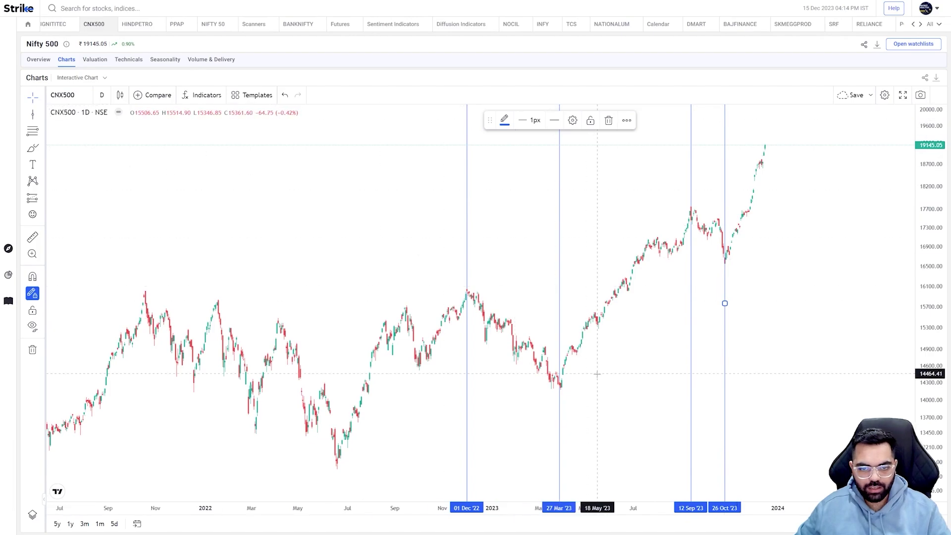
scroll(545, 375, up, 1)
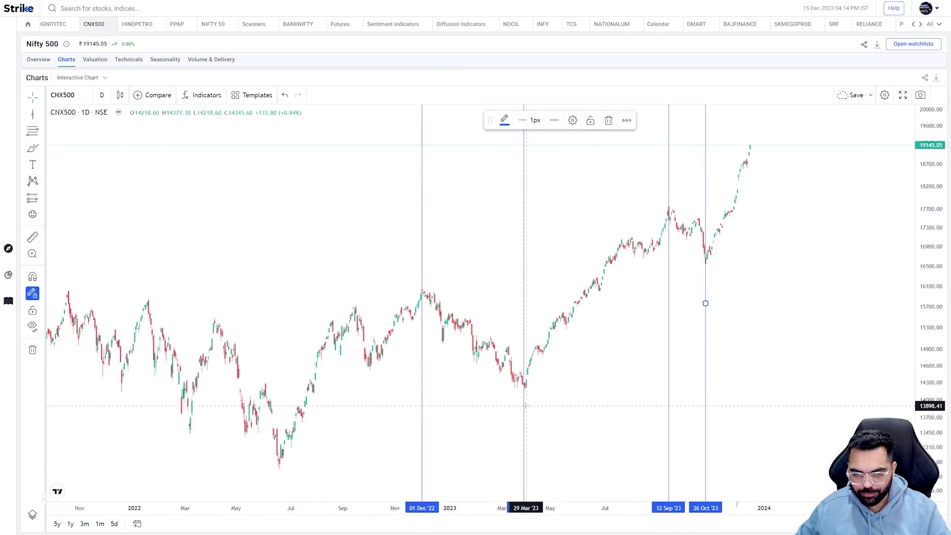
scroll(525, 405, right, 2)
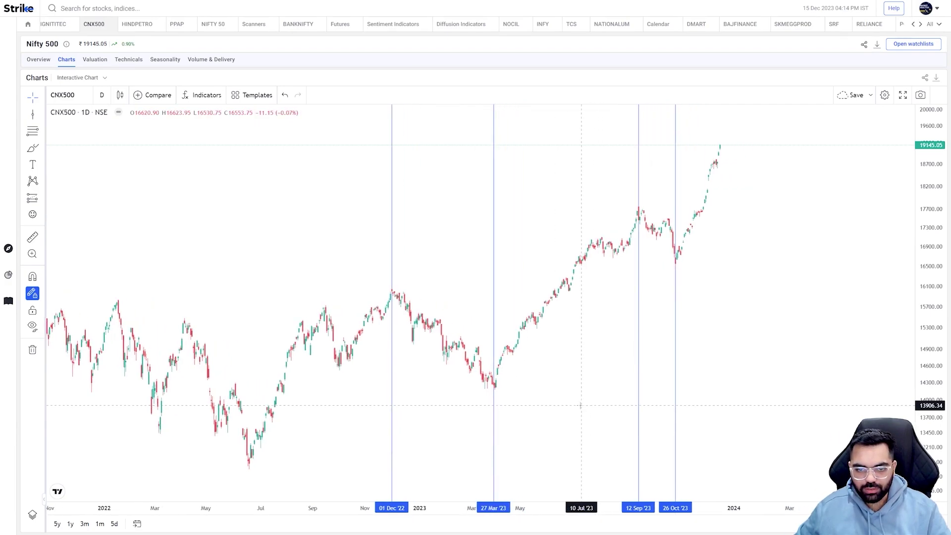
scroll(581, 406, up, 1)
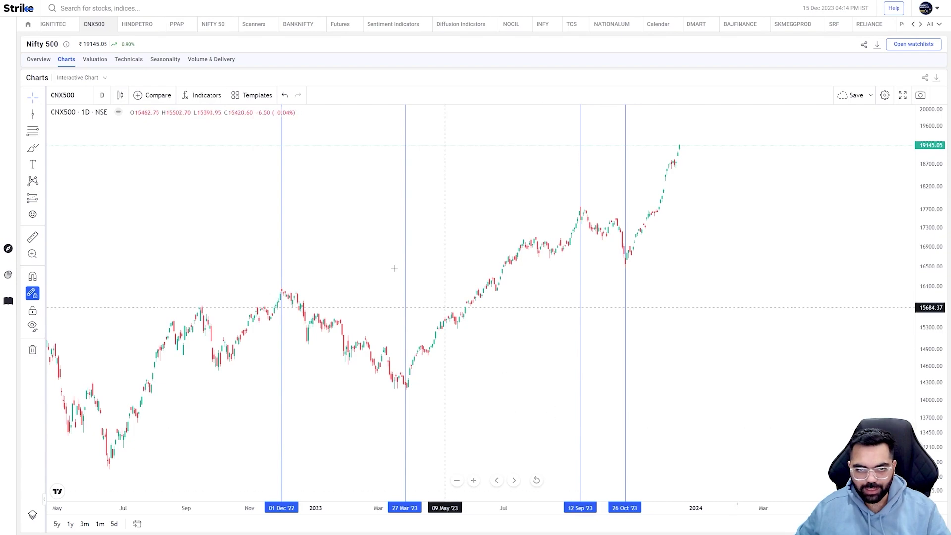
- Return to the Scanners page, check the Exponential Moving Average scan, and load the Simple Moving Average scanner
mouse_move(8, 249)
click(47, 258)
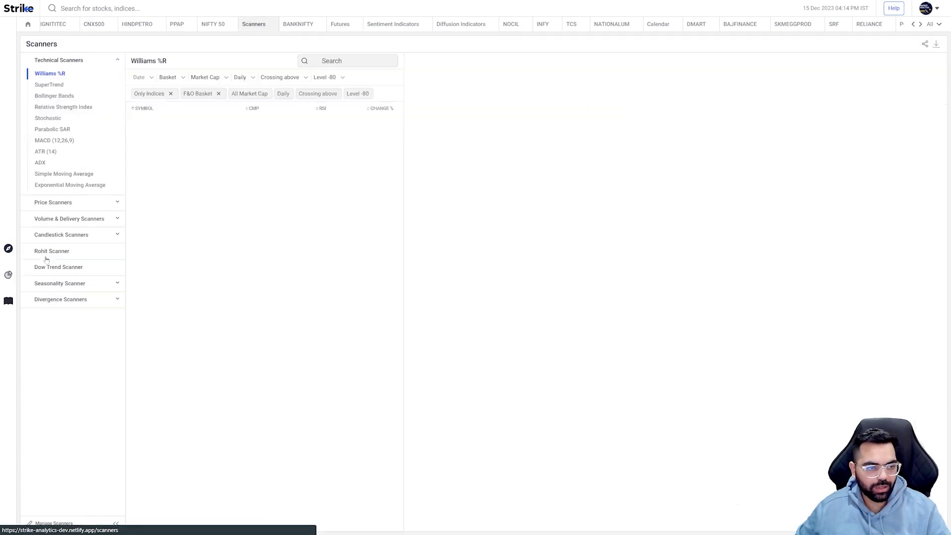
click(87, 174)
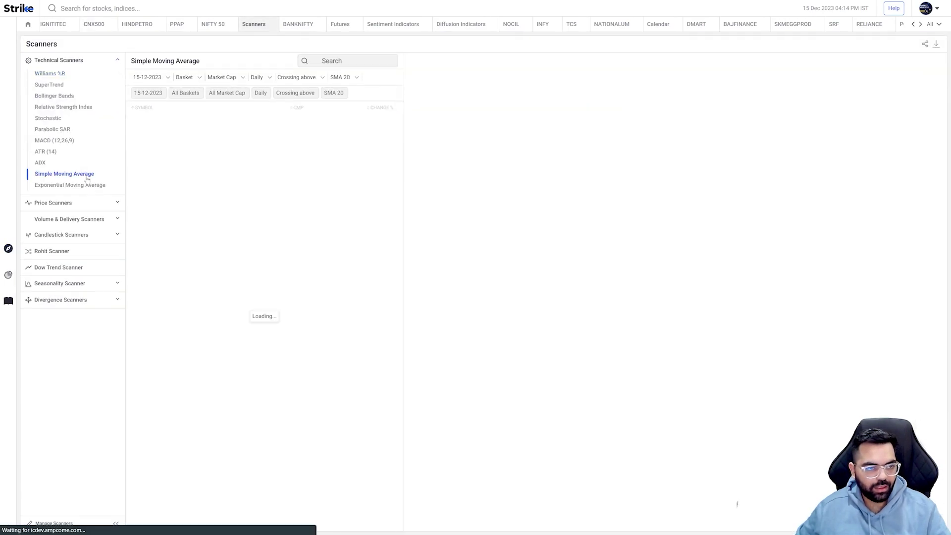
click(99, 186)
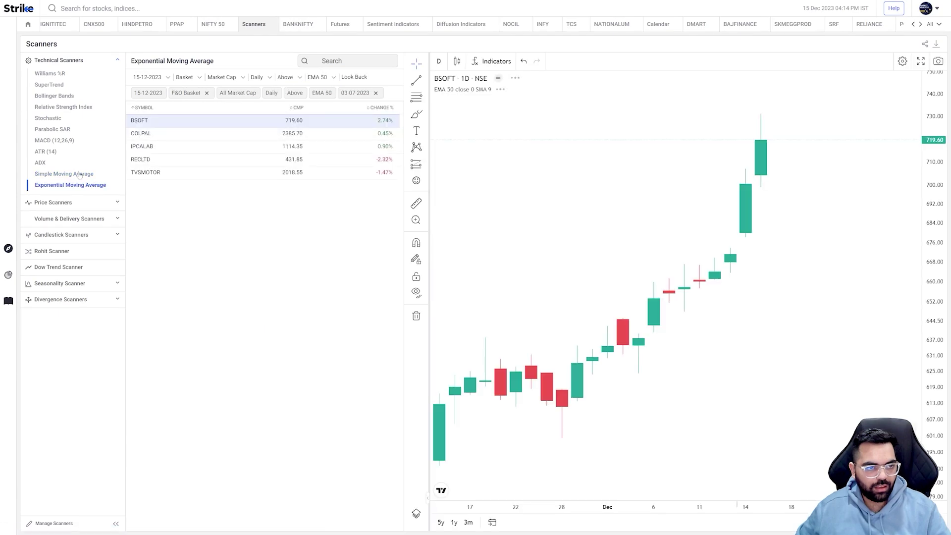
click(64, 174)
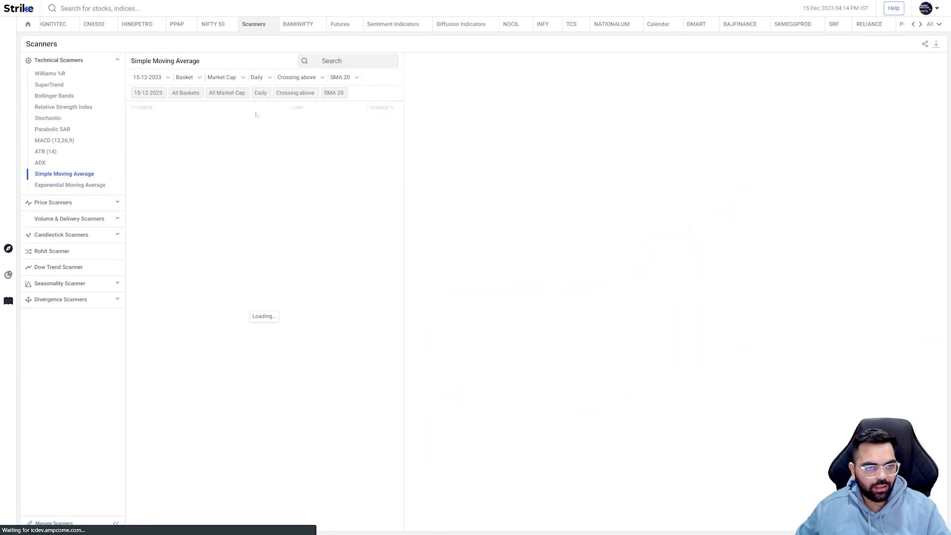
- Set the Simple Moving Average scan's condition to Above, with the look-back date at 12 September 2023
click(320, 77)
click(292, 113)
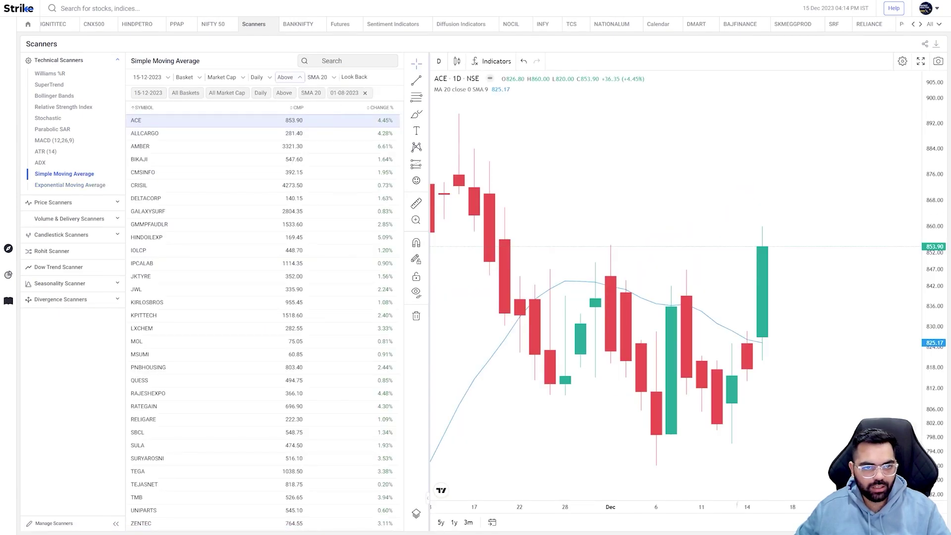
click(362, 79)
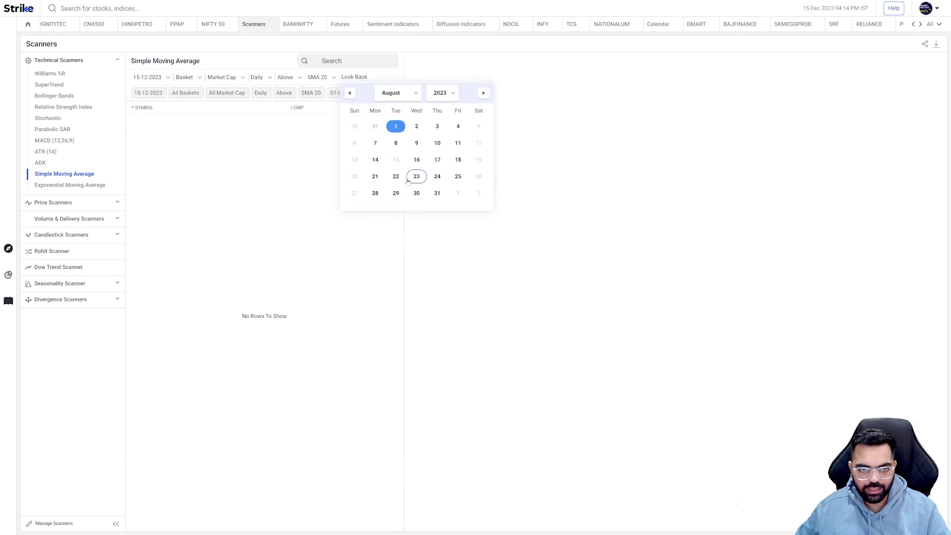
click(484, 93)
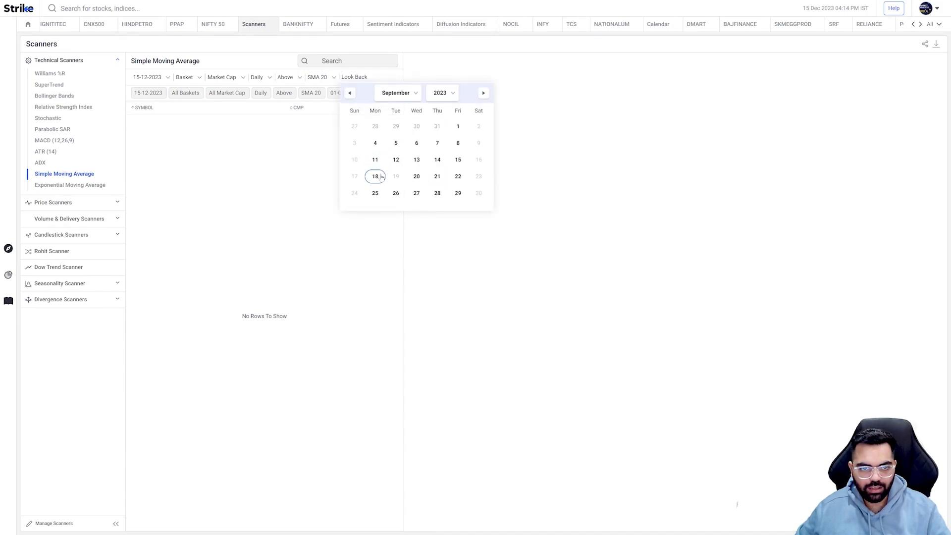
click(396, 160)
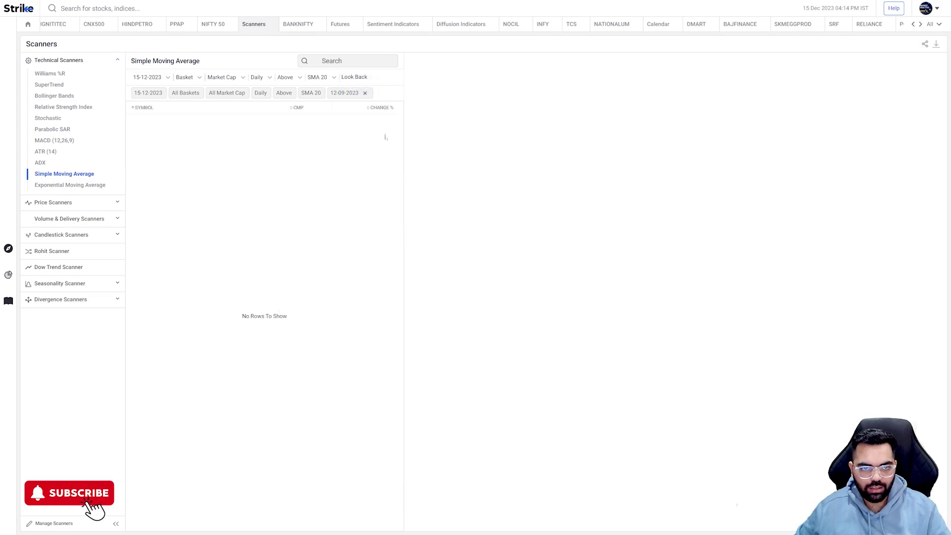
click(192, 79)
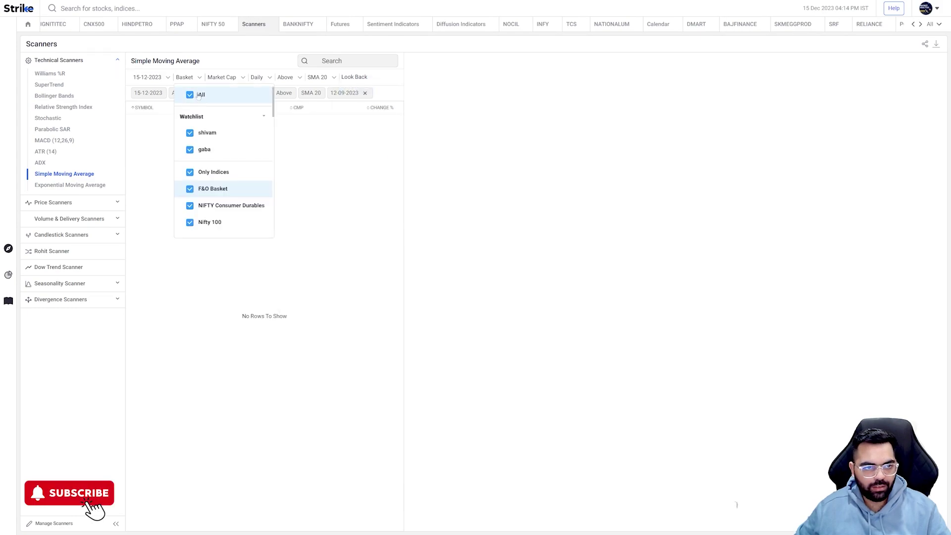
click(208, 99)
click(210, 102)
click(377, 141)
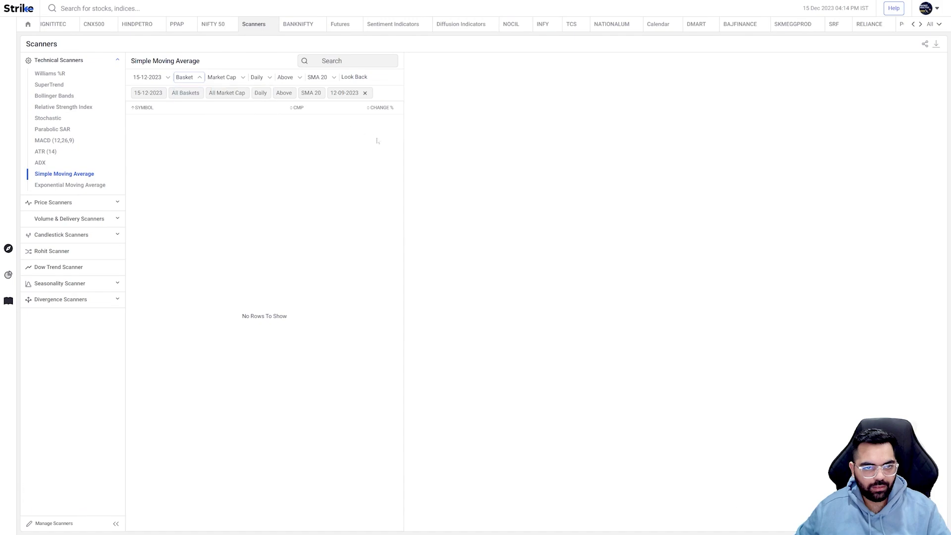
- Set the scan's moving average to SMA 40 and examine ANGELONE's daily price against that average from June to December 2023
click(325, 81)
click(327, 124)
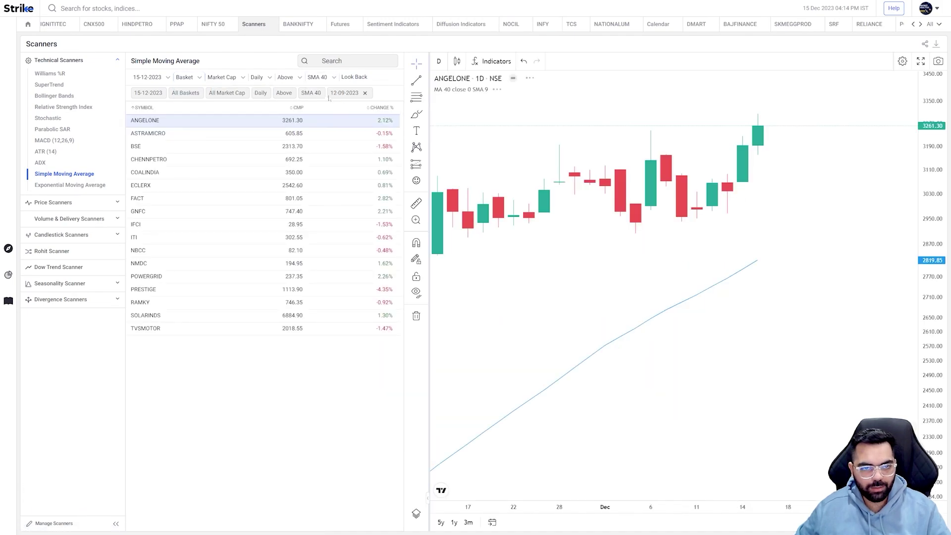
scroll(551, 165, down, 5)
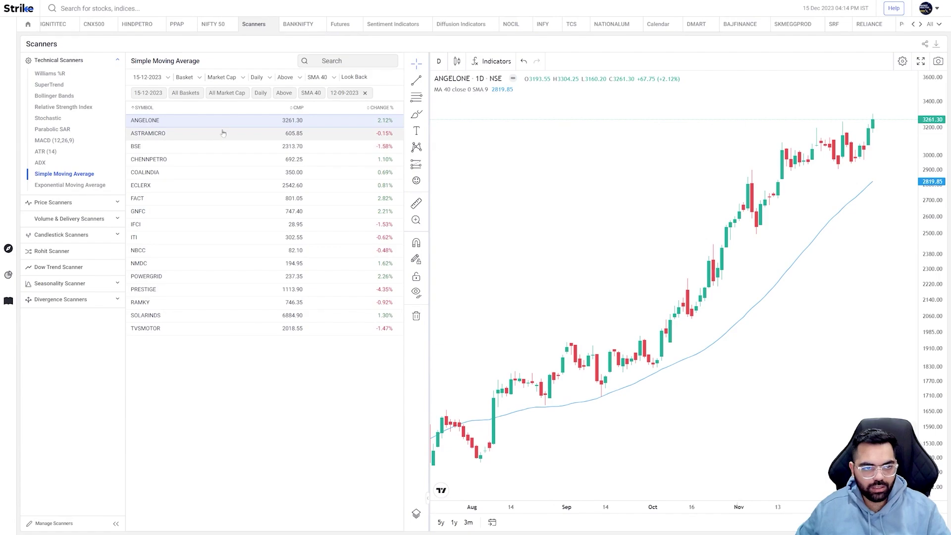
scroll(694, 223, down, 2)
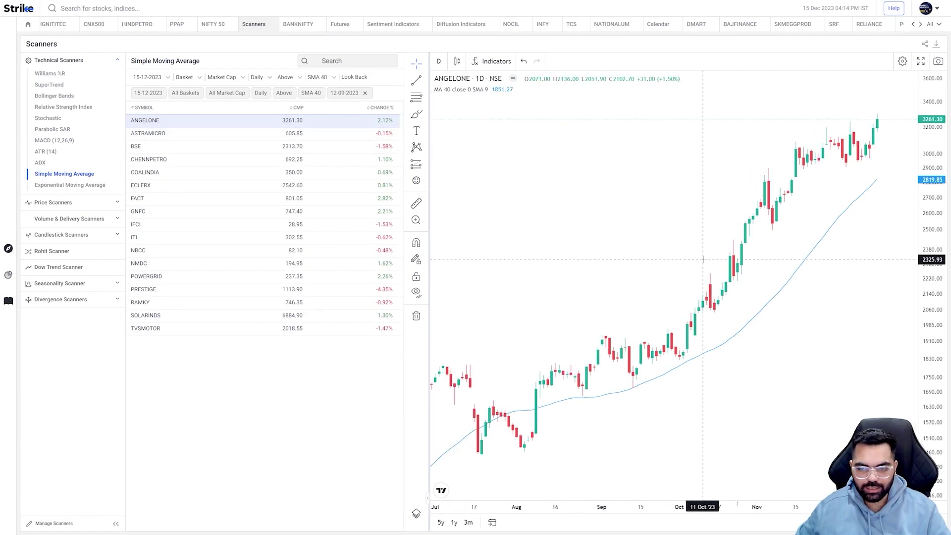
scroll(703, 259, down, 3)
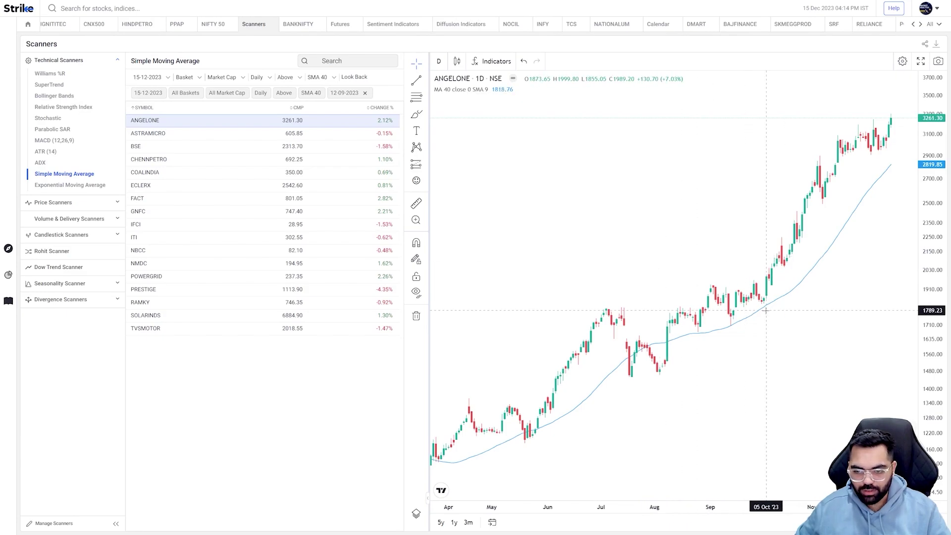
drag(776, 313, 701, 256)
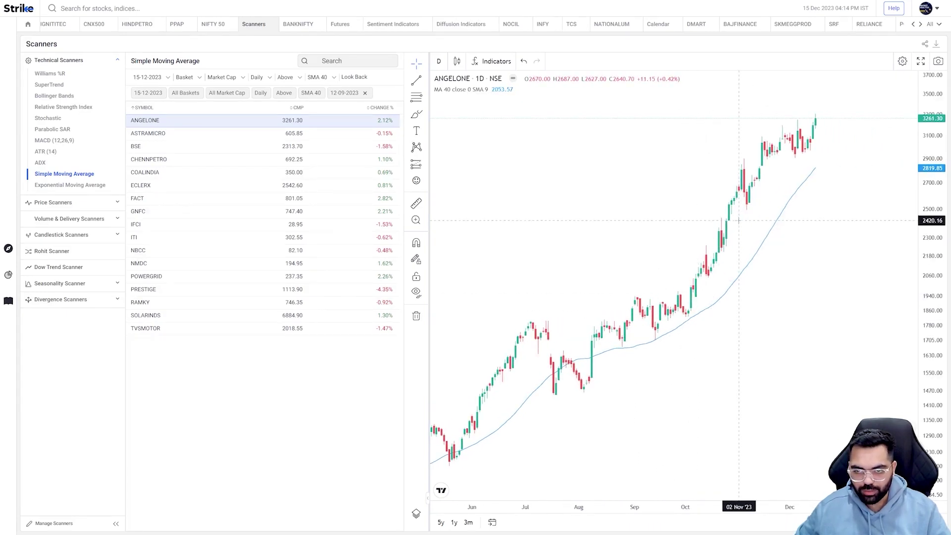
- Examine the daily charts of ASTRAMICRO, BSE, CHENNPETRO, COALINDIA and FACT against their 40-period moving average
click(286, 140)
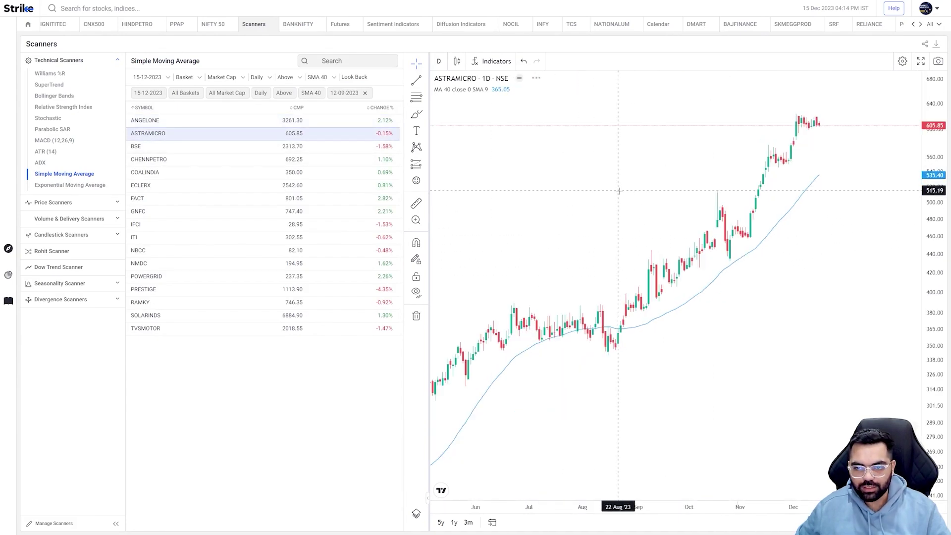
click(333, 150)
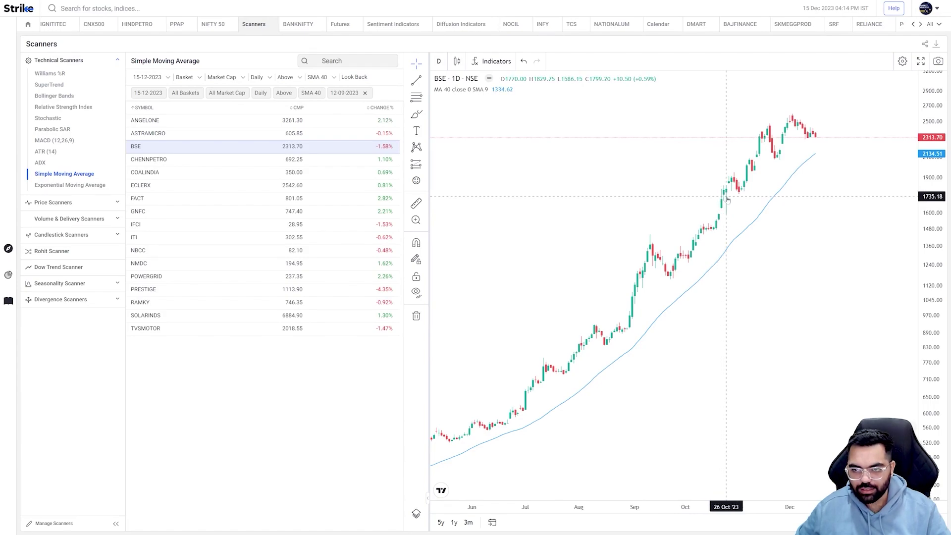
click(251, 162)
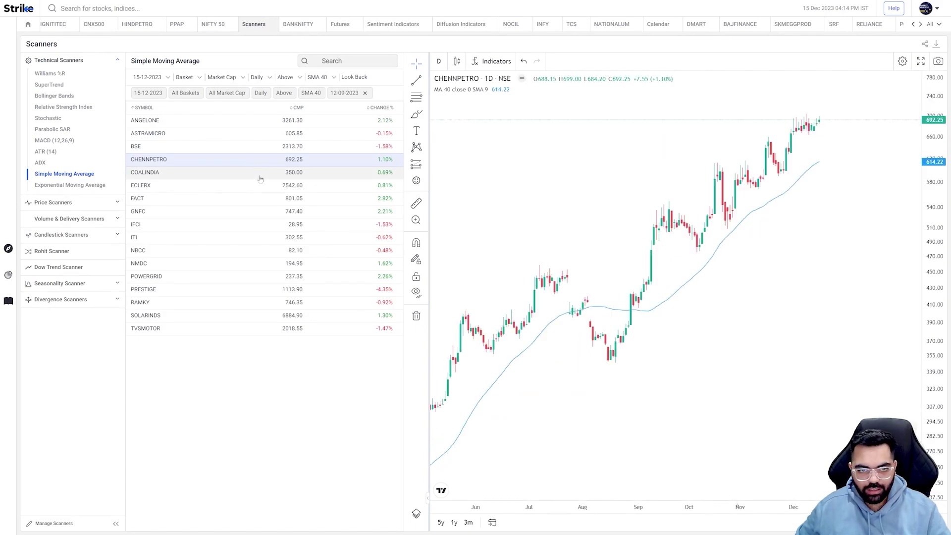
click(261, 179)
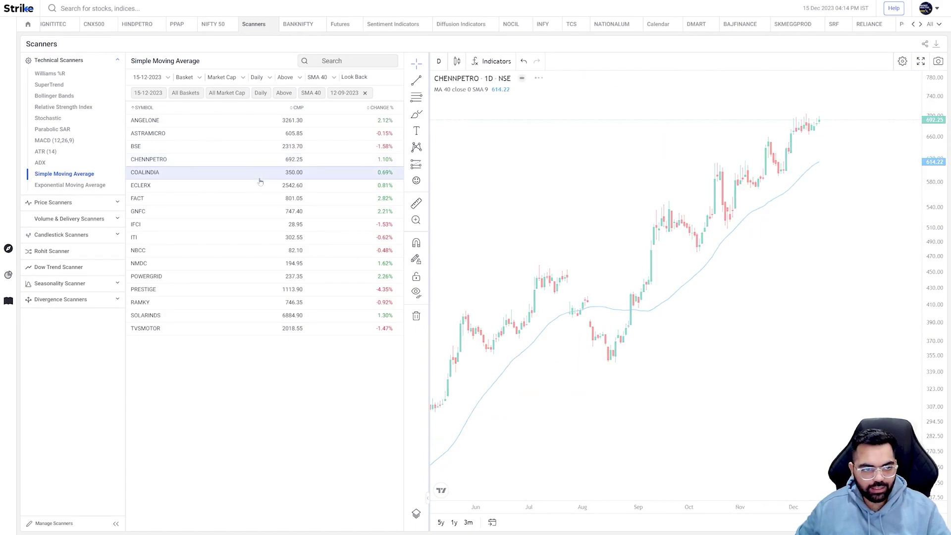
click(292, 199)
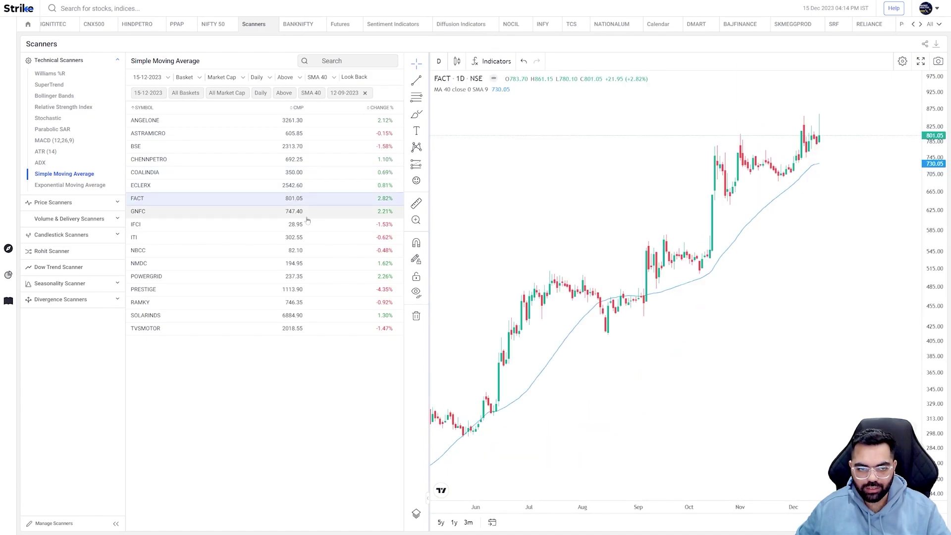
- Open the TCS daily chart
click(572, 23)
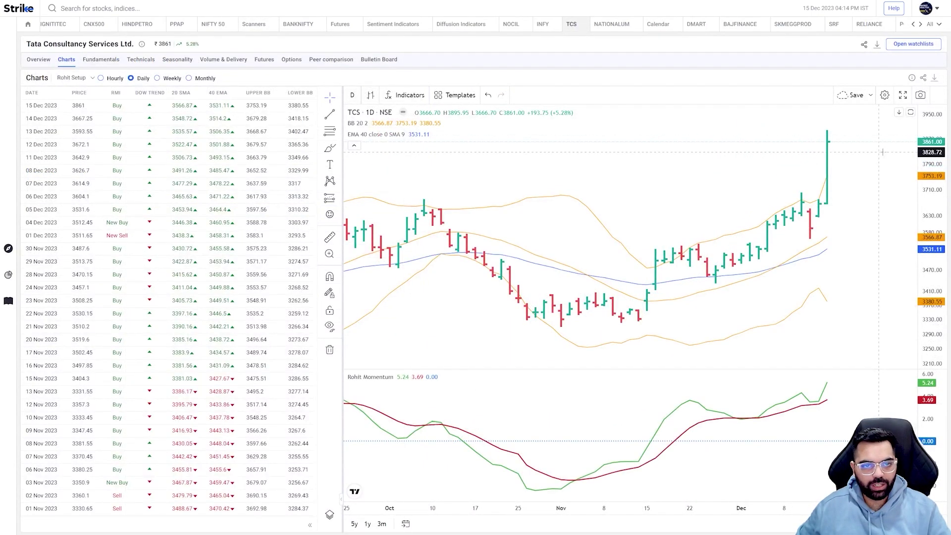